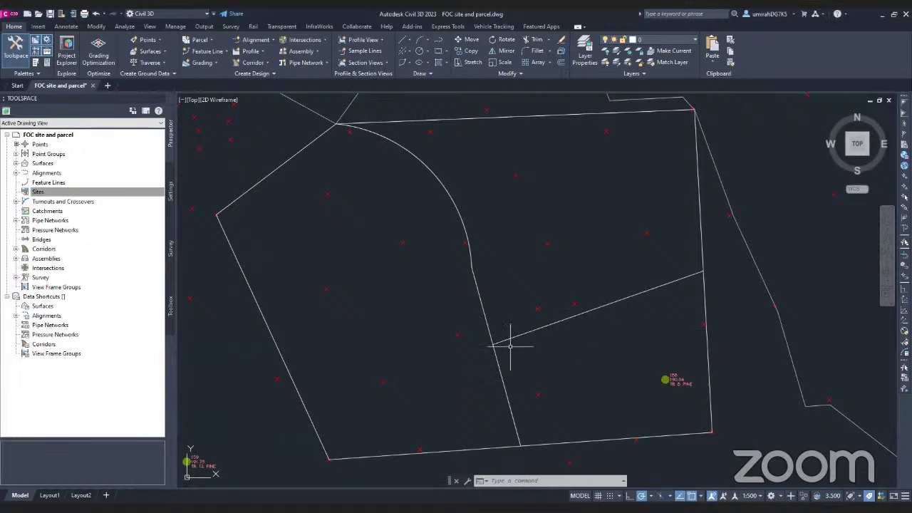
- Create a new site named Residential A in the drawing
mouse_move(510, 347)
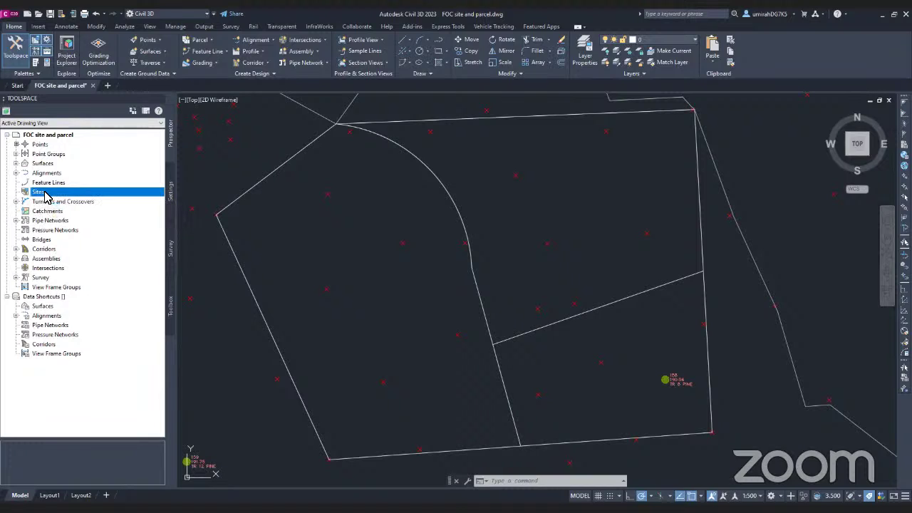
right_click(55, 193)
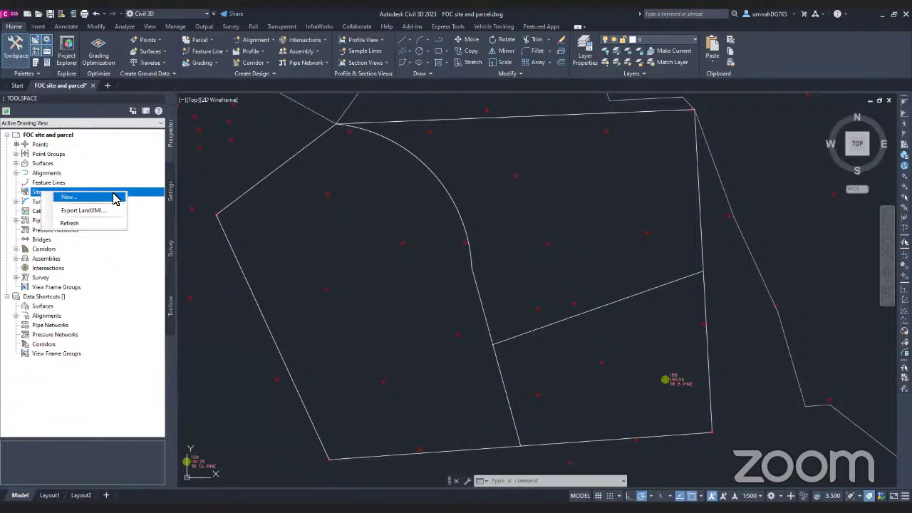
click(114, 197)
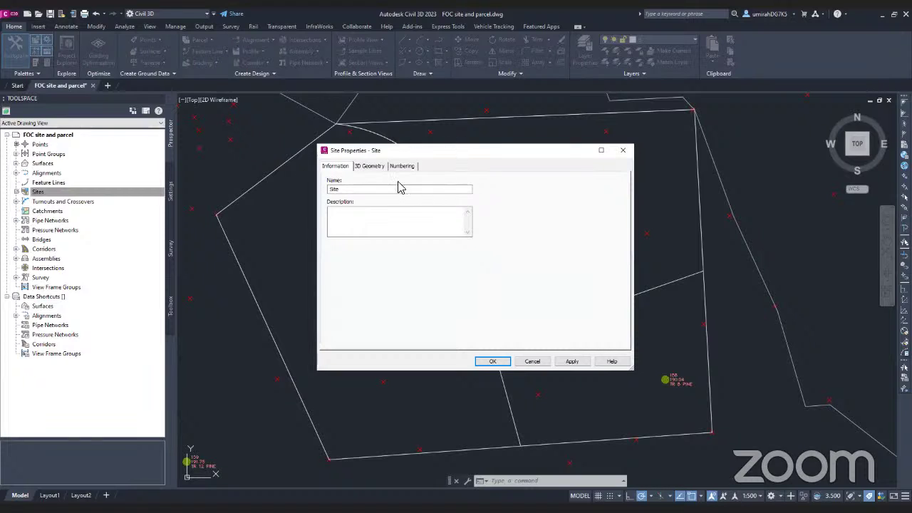
double_click(353, 190)
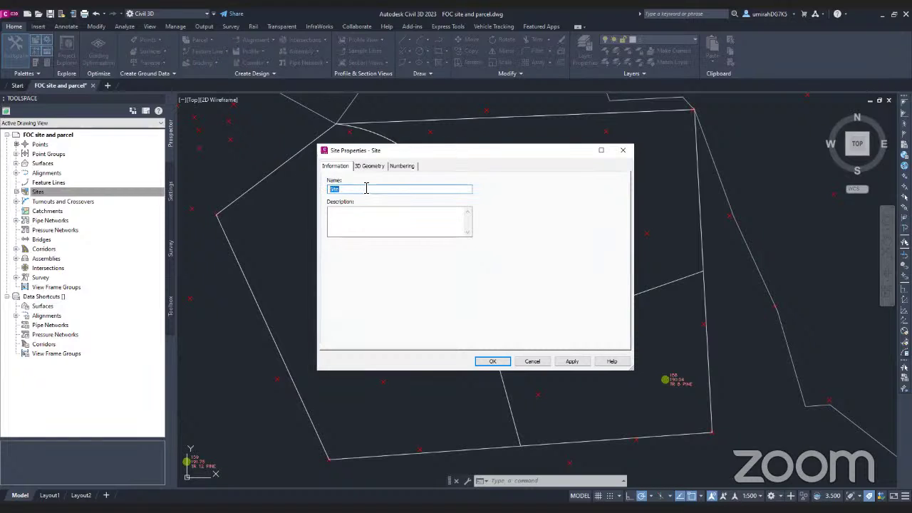
key(BackSpace)
text(FO)
key(BackSpace)
key(BackSpace)
text(Residential A)
key(Return)
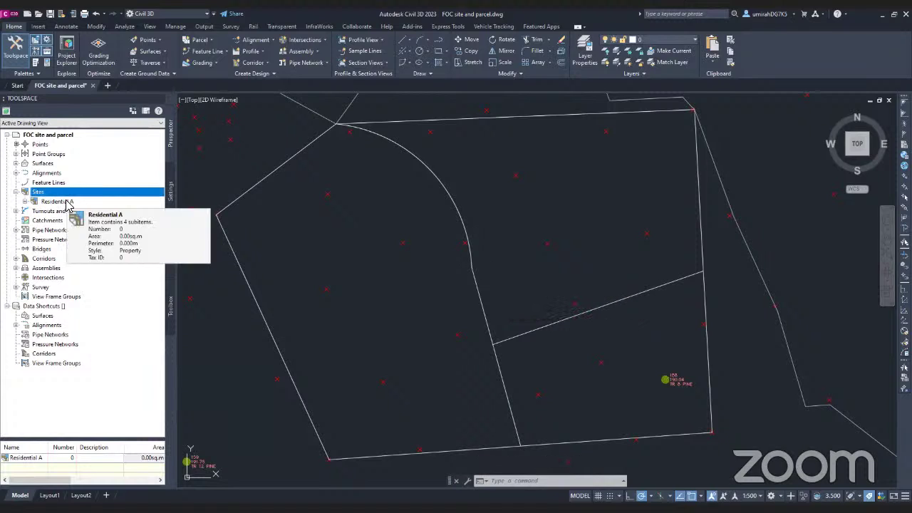
mouse_move(69, 204)
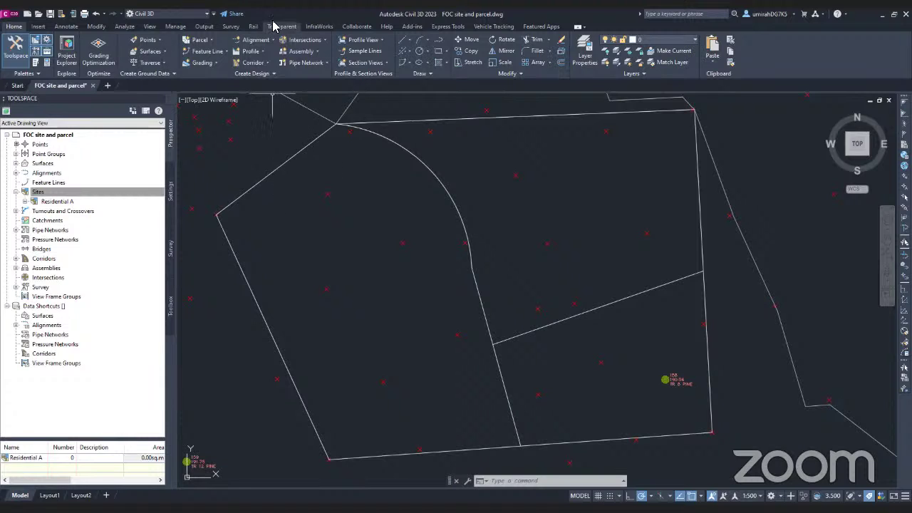
- Start Create Parcel from Objects and select the lot's outer boundary, the curved divider and the straight dividing lines as source objects
click(209, 41)
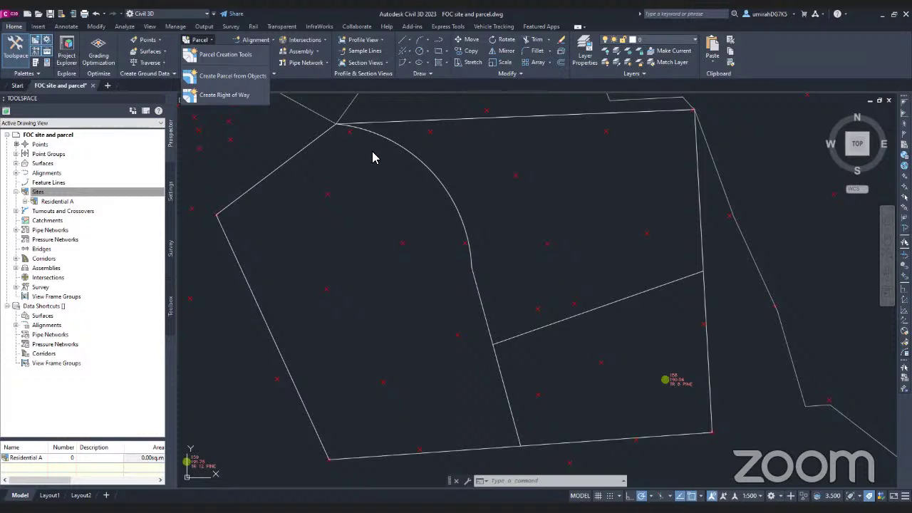
click(287, 137)
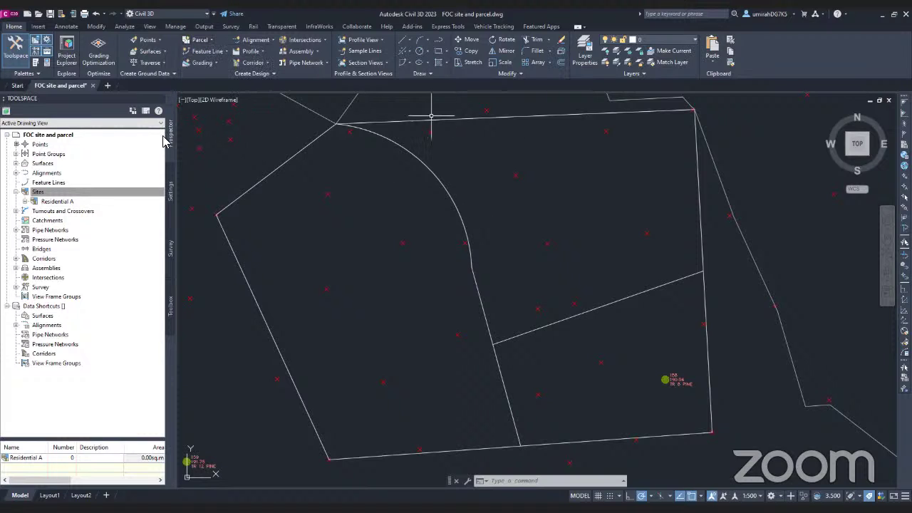
click(200, 40)
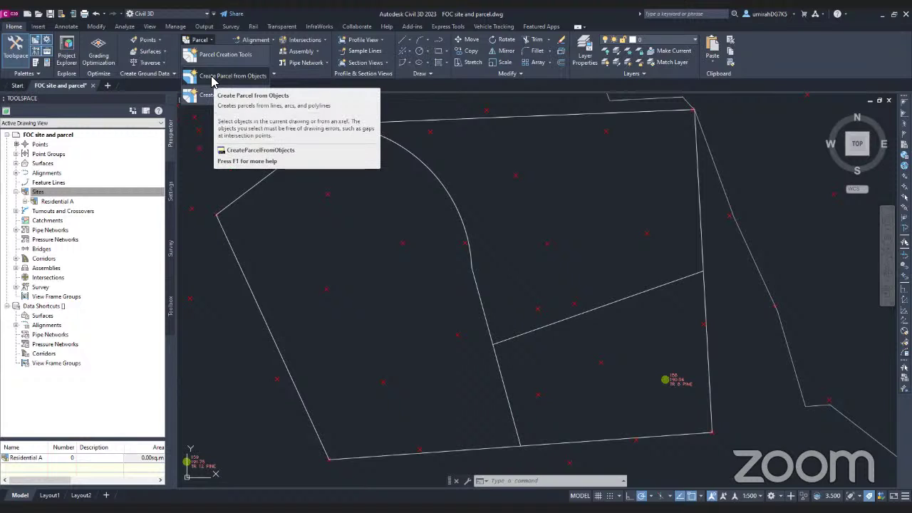
click(211, 80)
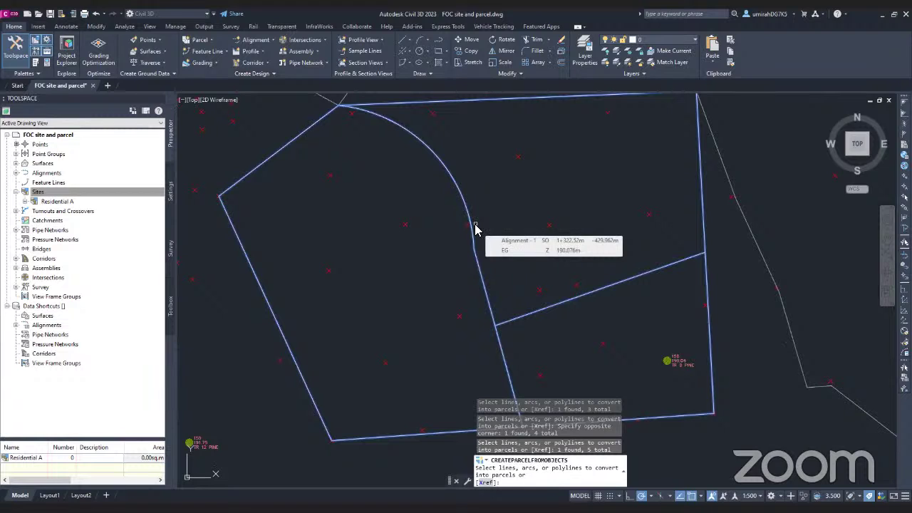
key(Return)
drag(627, 106, 475, 116)
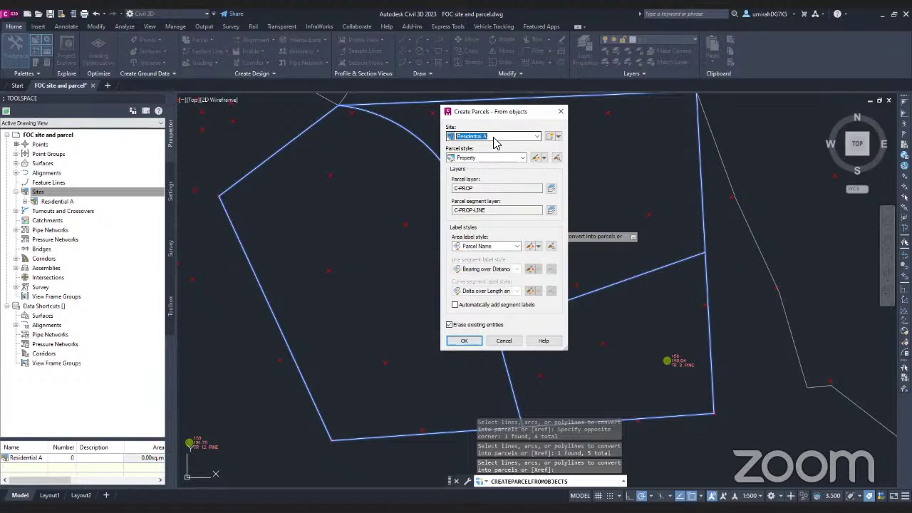
- Assign the new parcels to the Residential A site and use the Property parcel style
click(535, 136)
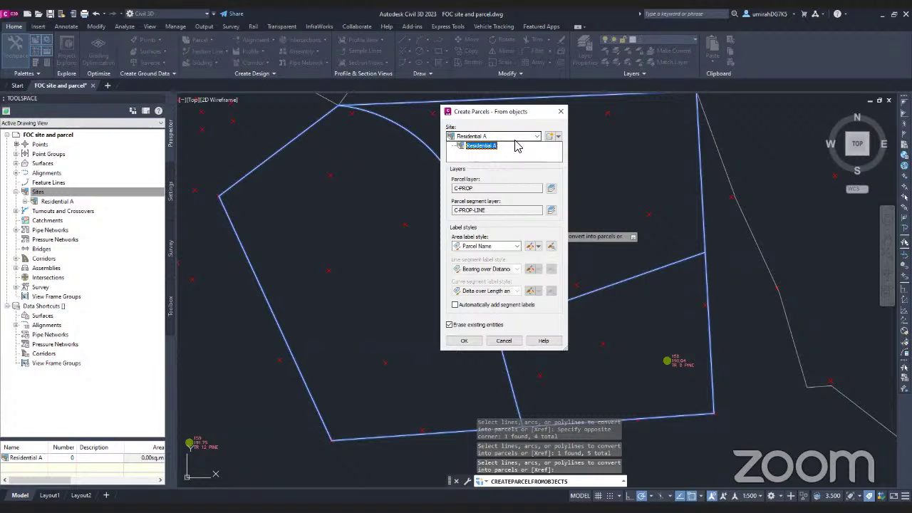
click(518, 146)
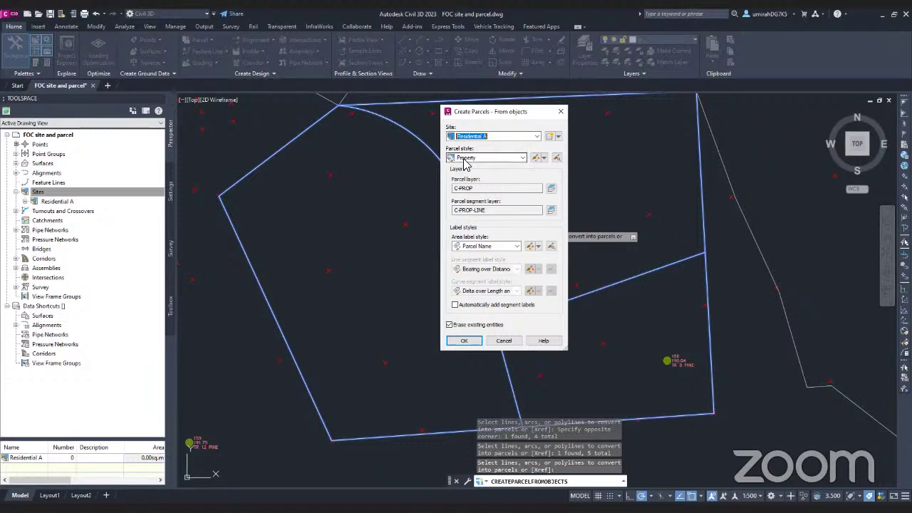
click(524, 158)
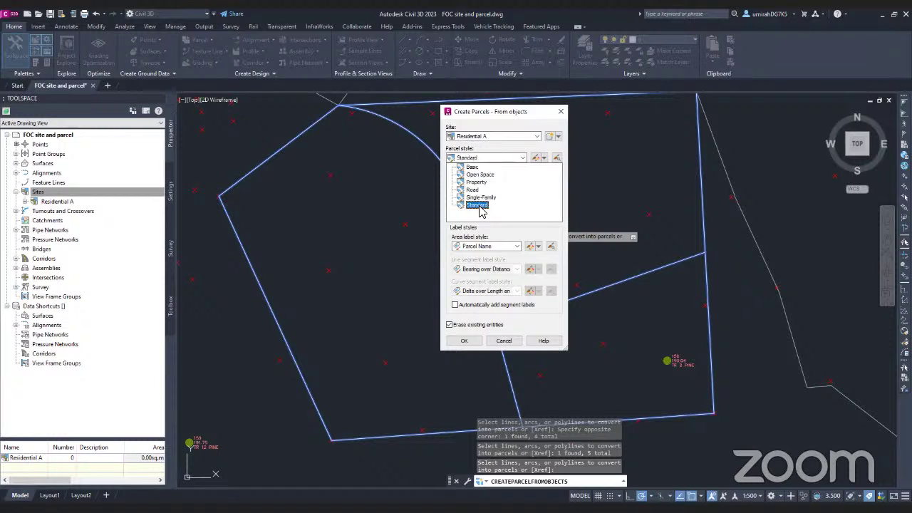
click(532, 155)
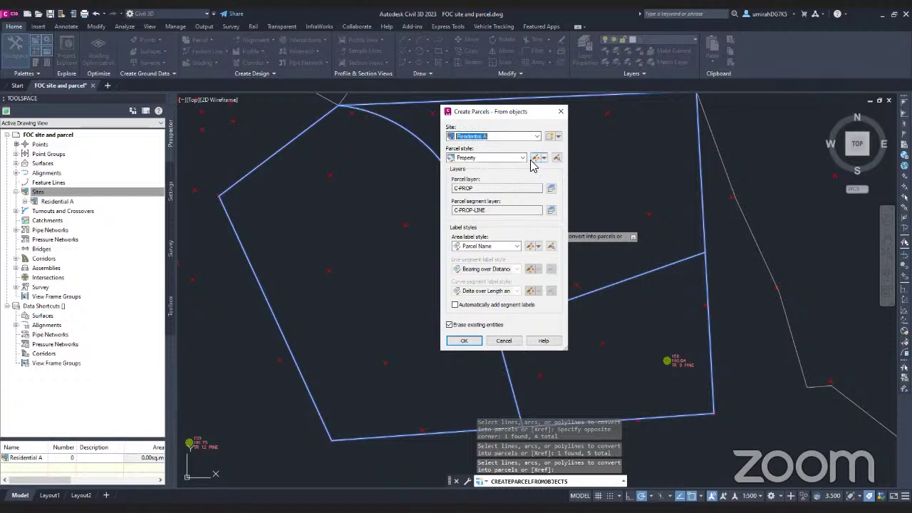
click(541, 160)
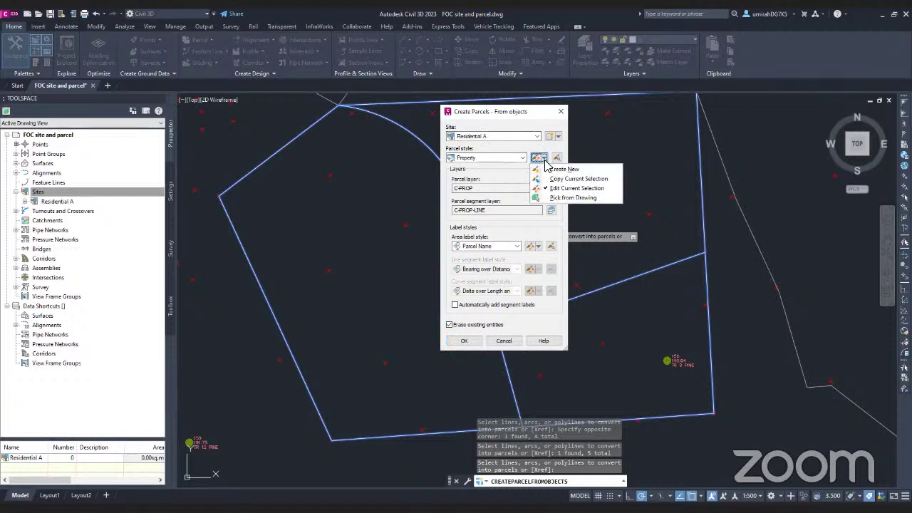
click(543, 152)
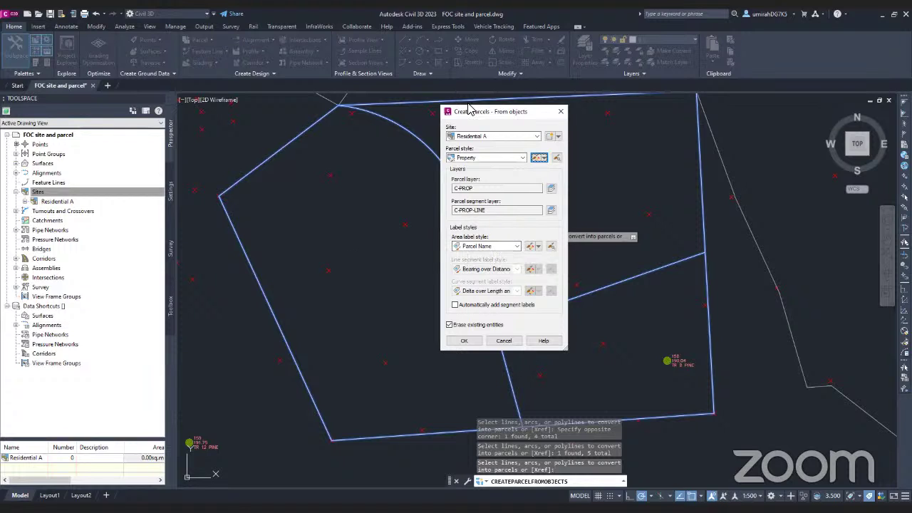
drag(469, 109, 620, 110)
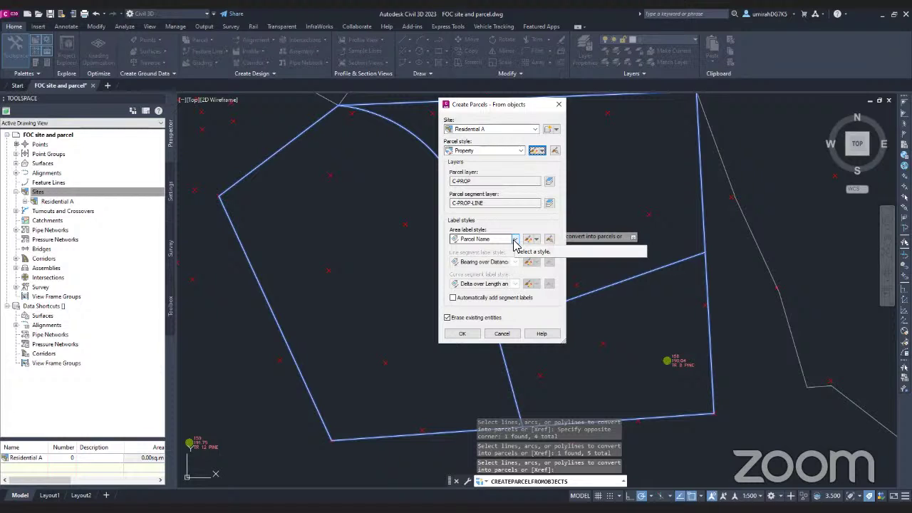
- Set the area label style to Name Area & Perimeter and enable automatic segment labels
click(470, 245)
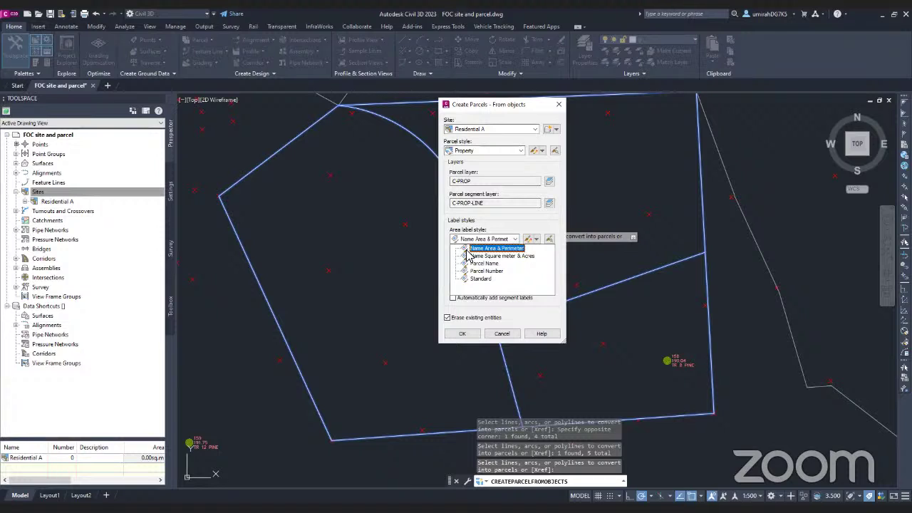
click(472, 249)
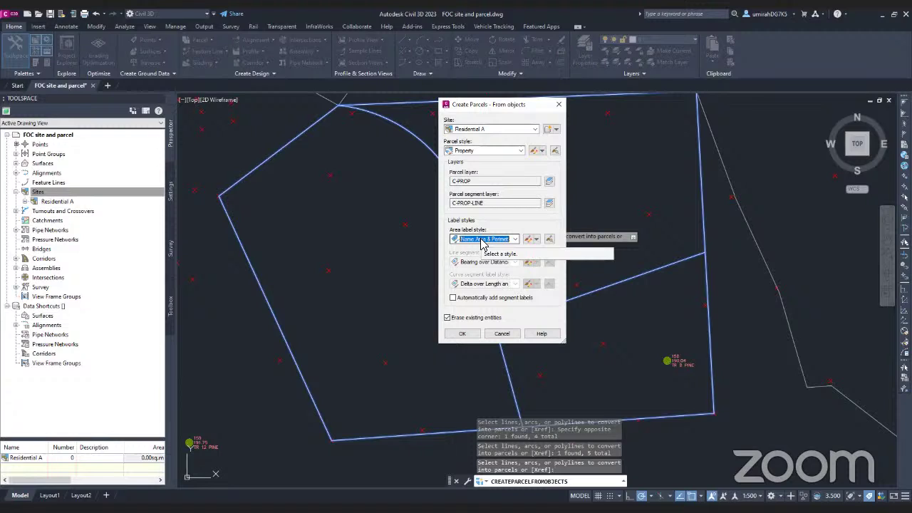
click(473, 299)
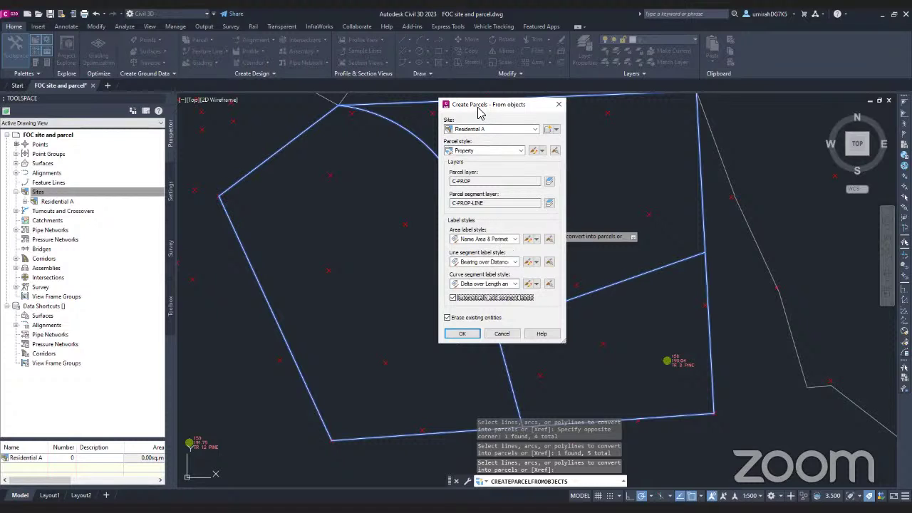
drag(479, 107, 702, 107)
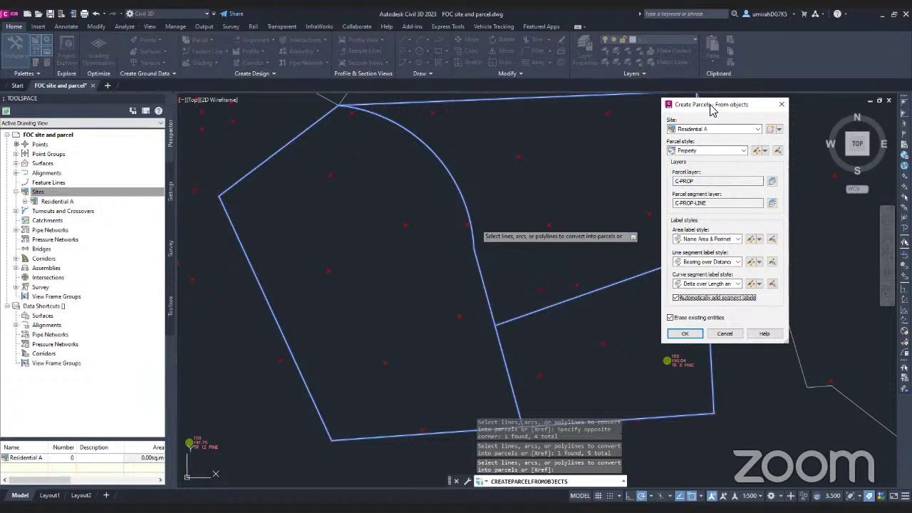
drag(710, 108, 489, 125)
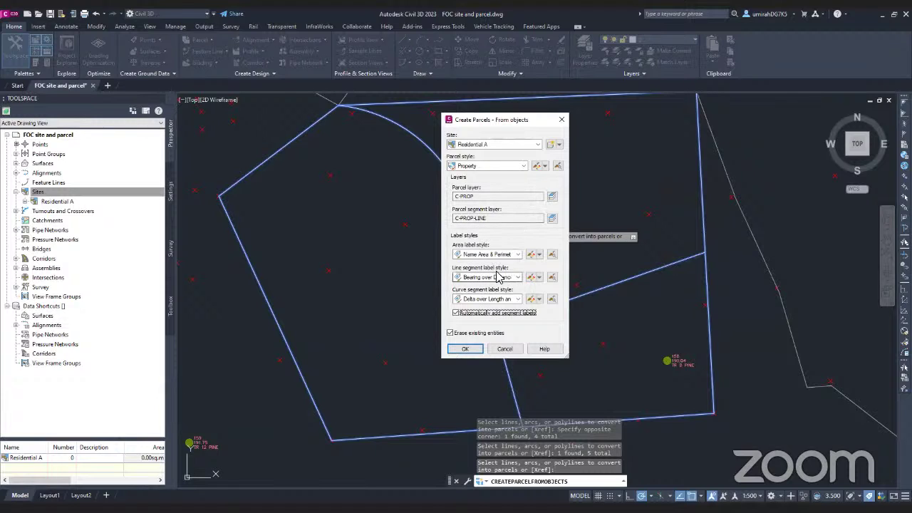
- Use Bearing over Distance for the line segment labels and Delta over Length and Radius for the curve segment labels
click(518, 277)
click(461, 251)
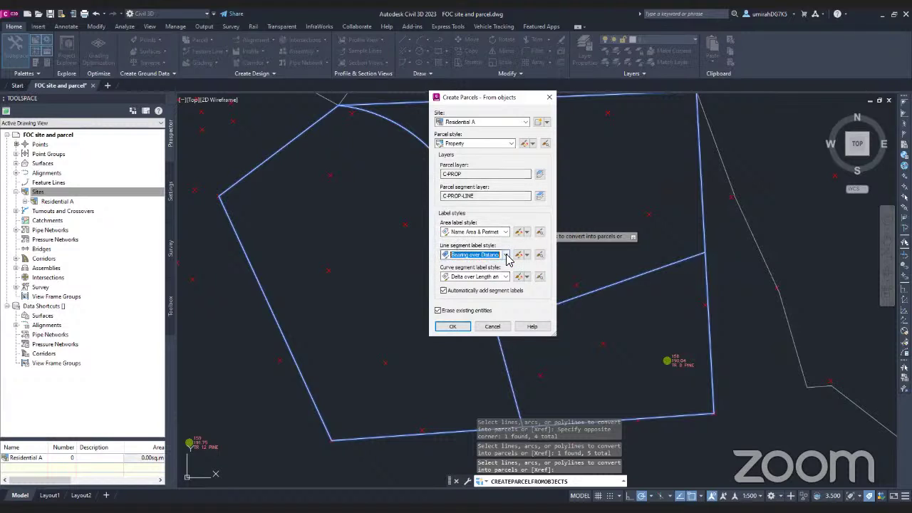
key(alt+Down)
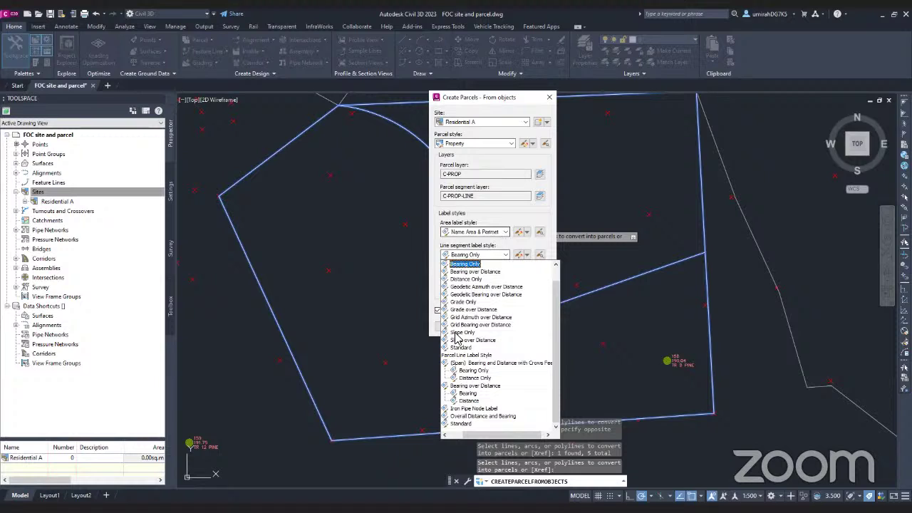
click(449, 253)
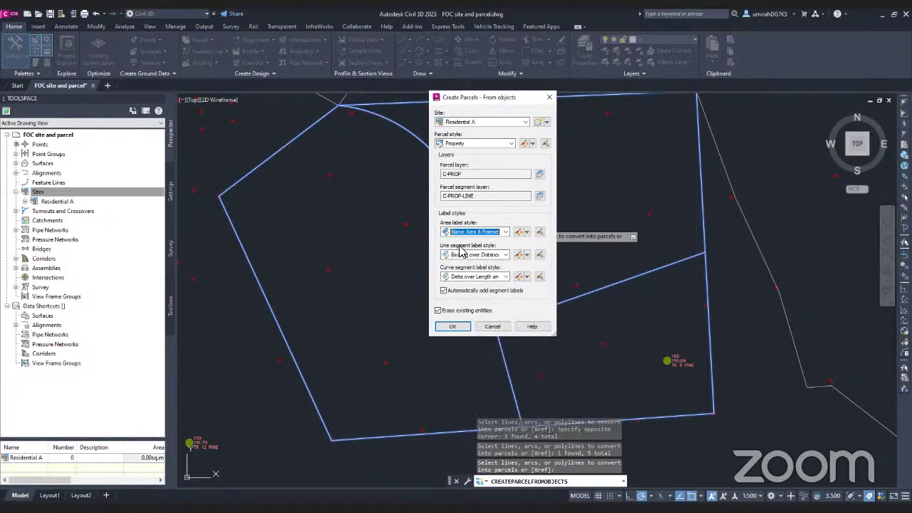
click(505, 277)
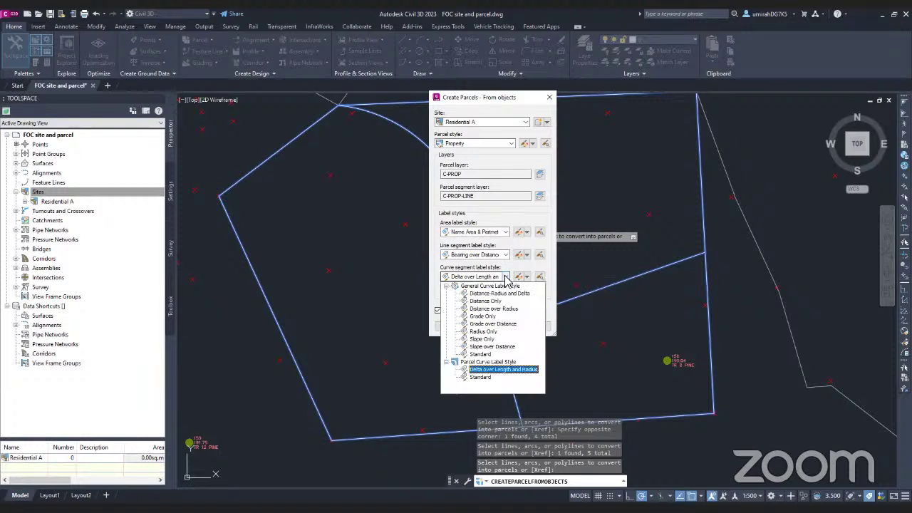
click(465, 279)
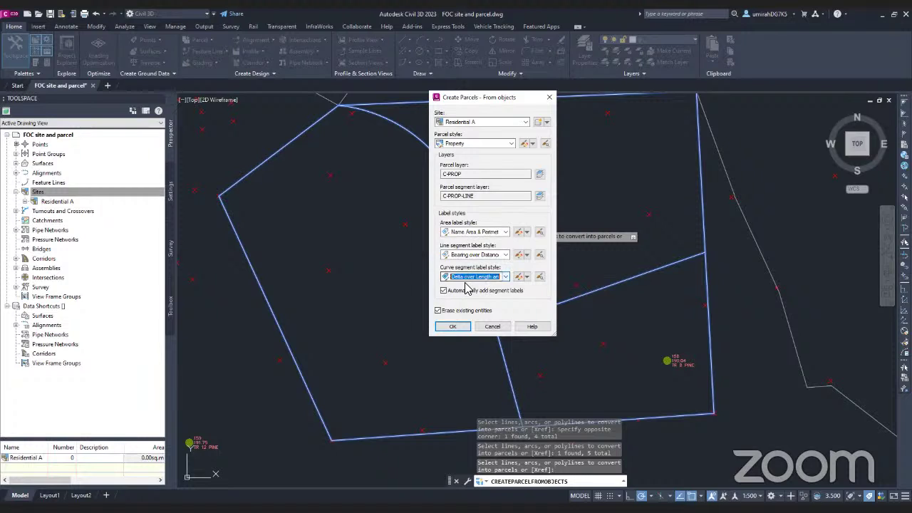
- Keep erasing of existing entities enabled and create the parcels from the selected objects
click(438, 310)
click(438, 311)
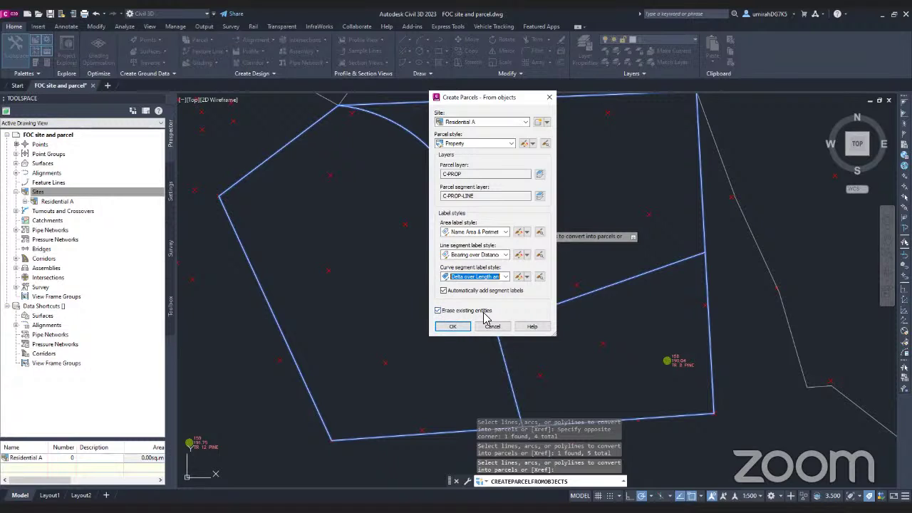
click(438, 312)
click(436, 311)
click(434, 311)
click(444, 329)
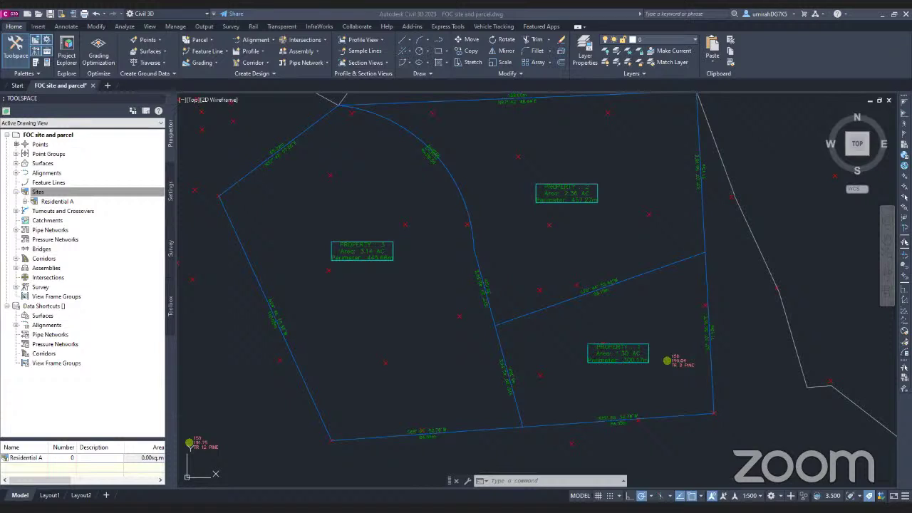
- Examine the area, perimeter and segment labels of the new parcels, closely inspecting the one containing tree point 158
click(364, 245)
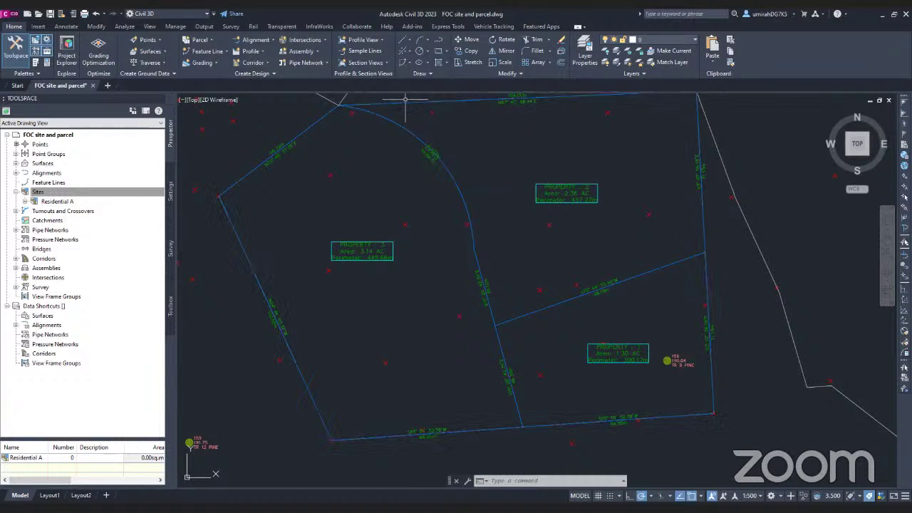
middle_drag(612, 299, 605, 271)
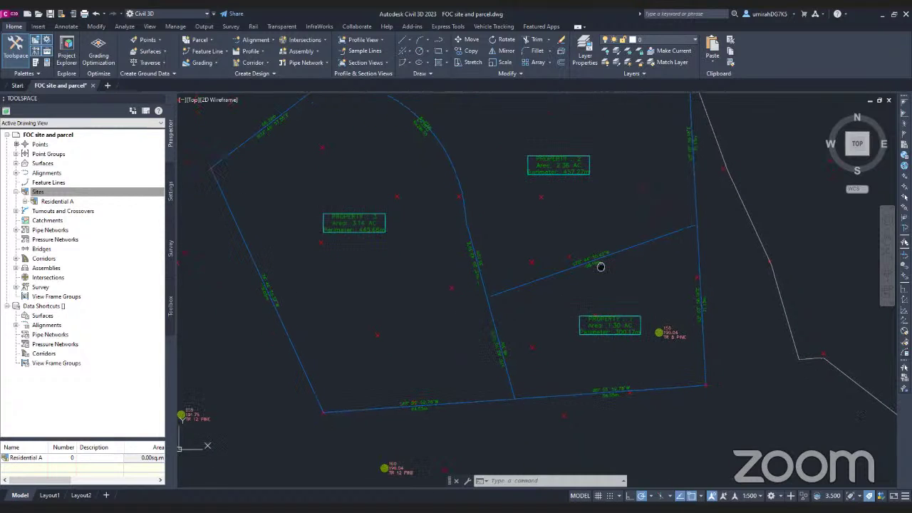
scroll(605, 335, up, 2)
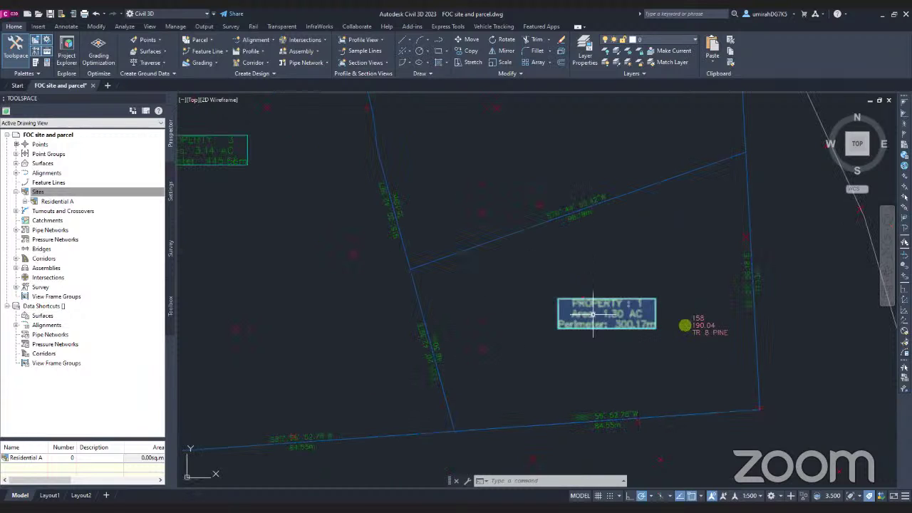
scroll(611, 320, up, 1)
middle_drag(600, 316, 522, 287)
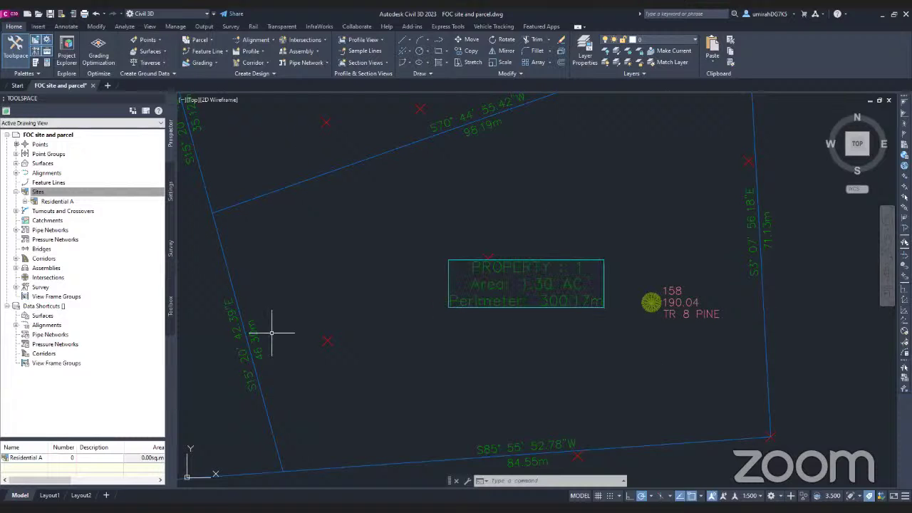
scroll(324, 289, down, 3)
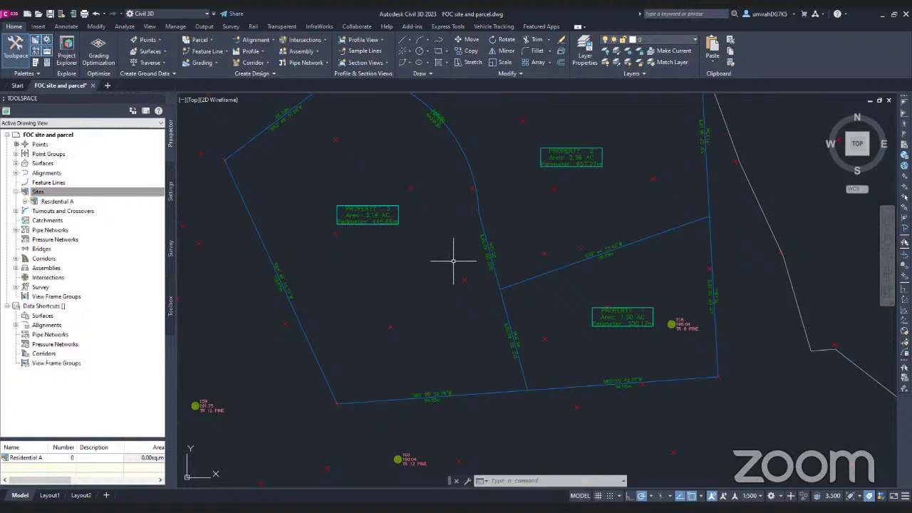
- Draw a polyline across the western parcel from its west boundary to the lower end of the curved boundary
middle_drag(423, 264, 428, 277)
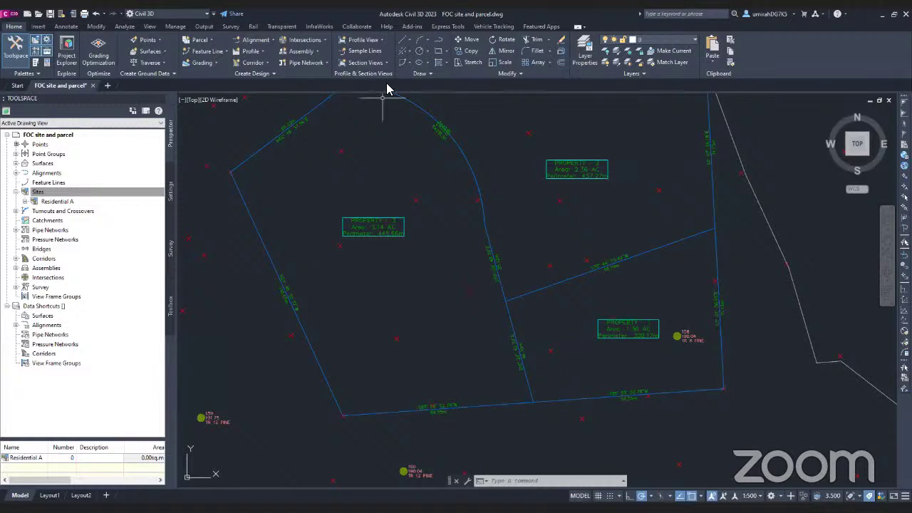
click(439, 50)
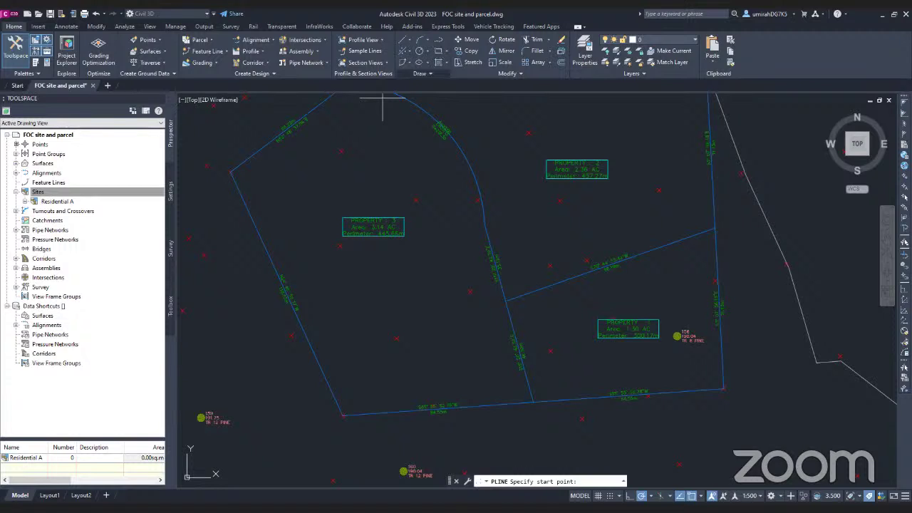
click(285, 291)
click(485, 225)
key(Escape)
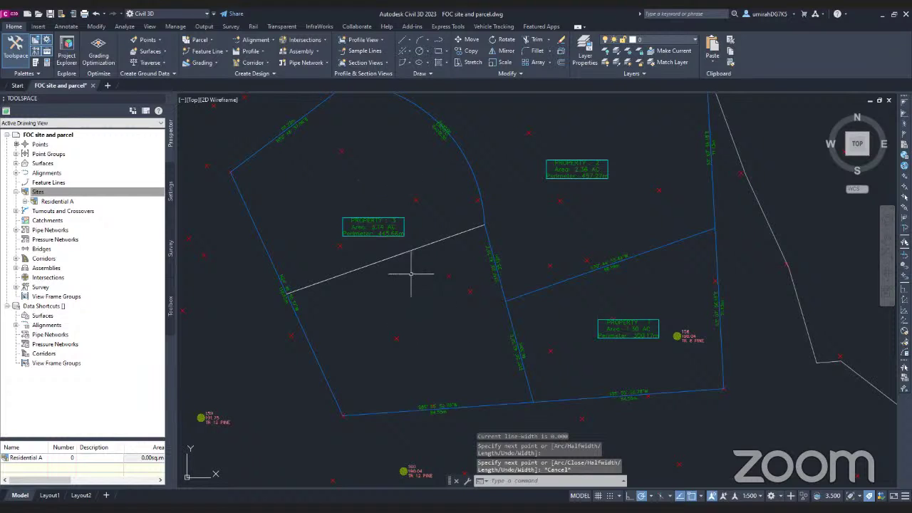
- Create parcels from the new dividing polyline in the Residential A site, keeping the Property style and erasing the existing entity
middle_drag(409, 182, 421, 197)
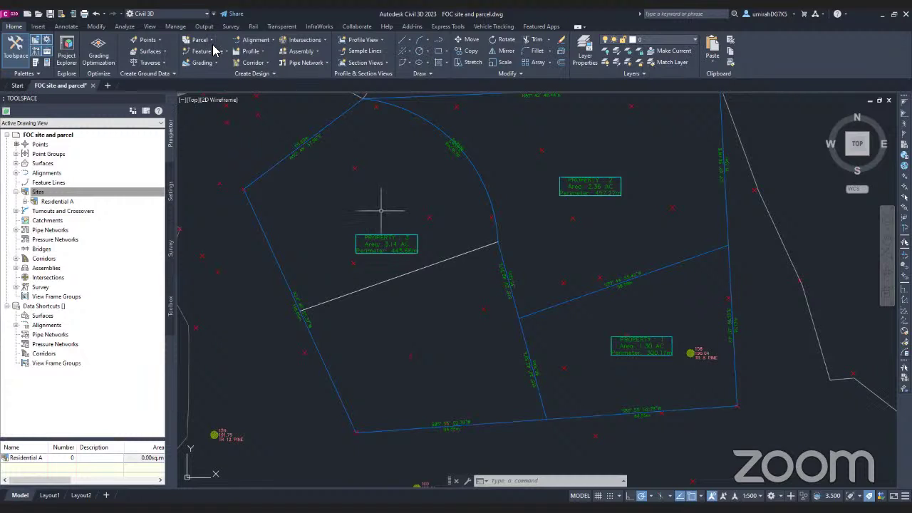
mouse_move(442, 267)
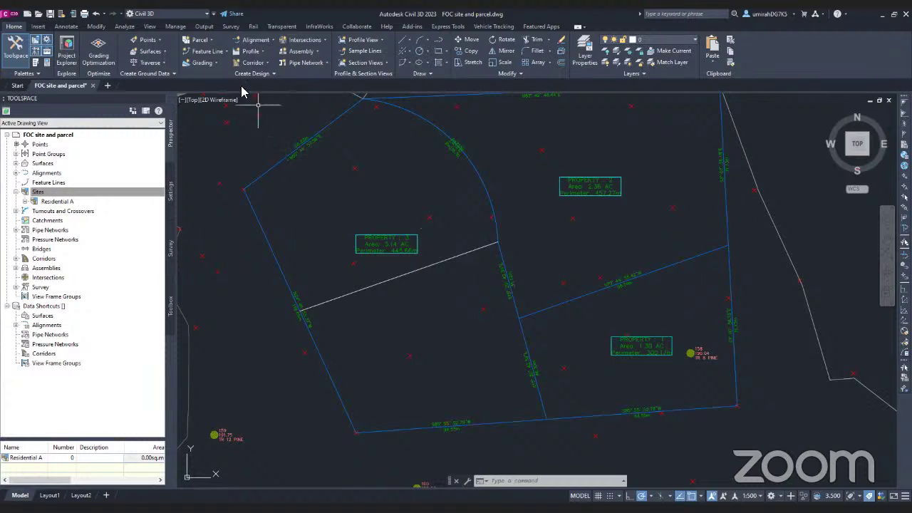
click(209, 41)
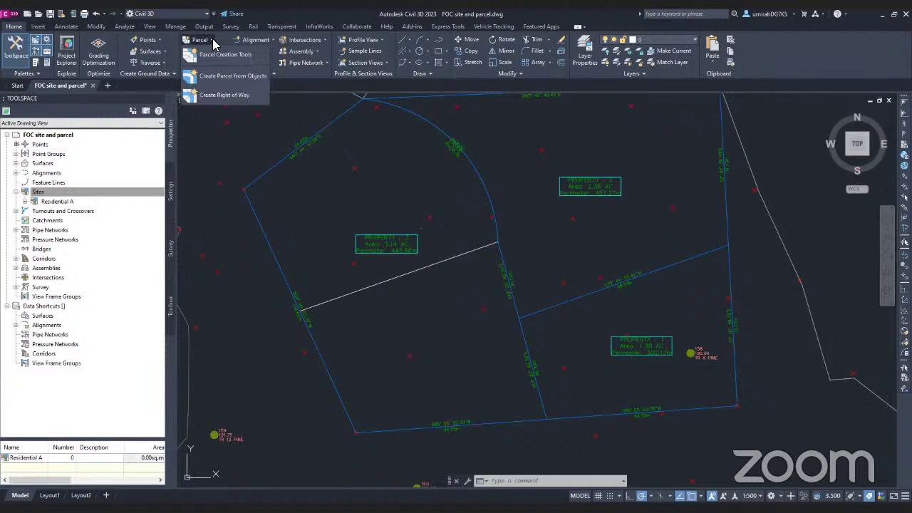
click(202, 79)
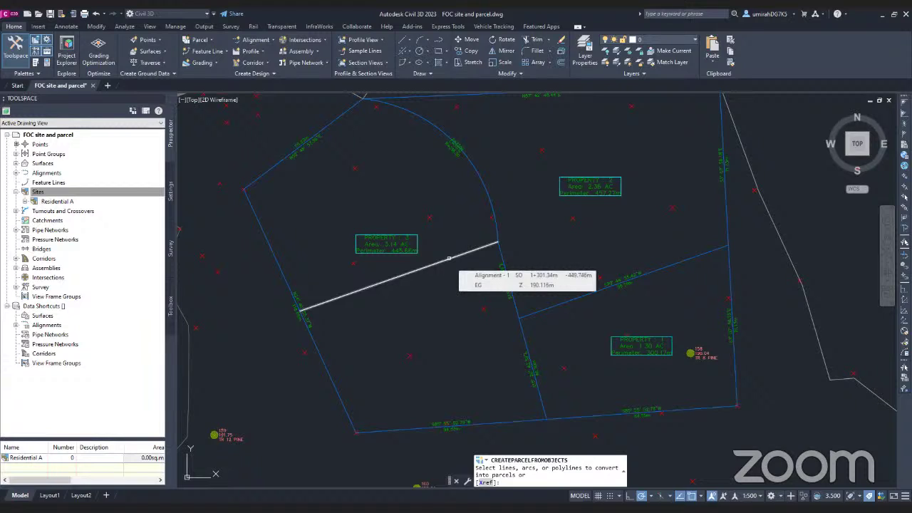
click(449, 259)
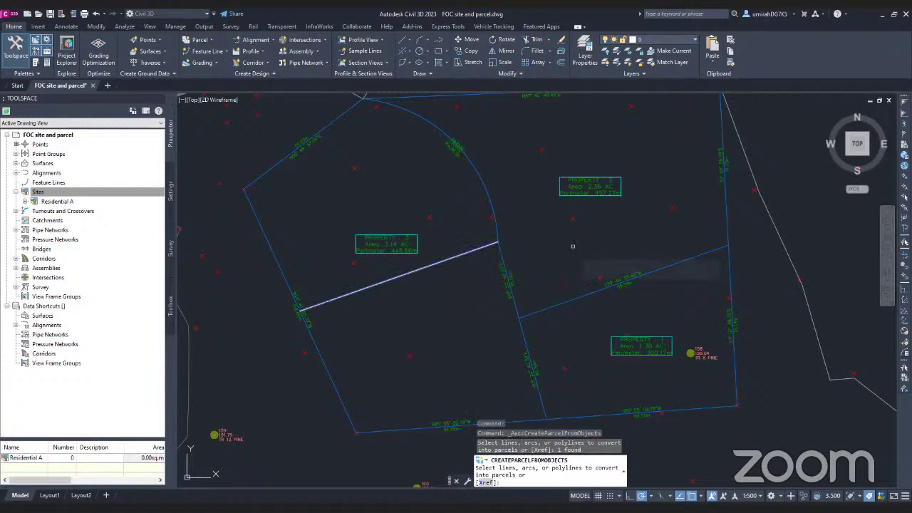
key(Return)
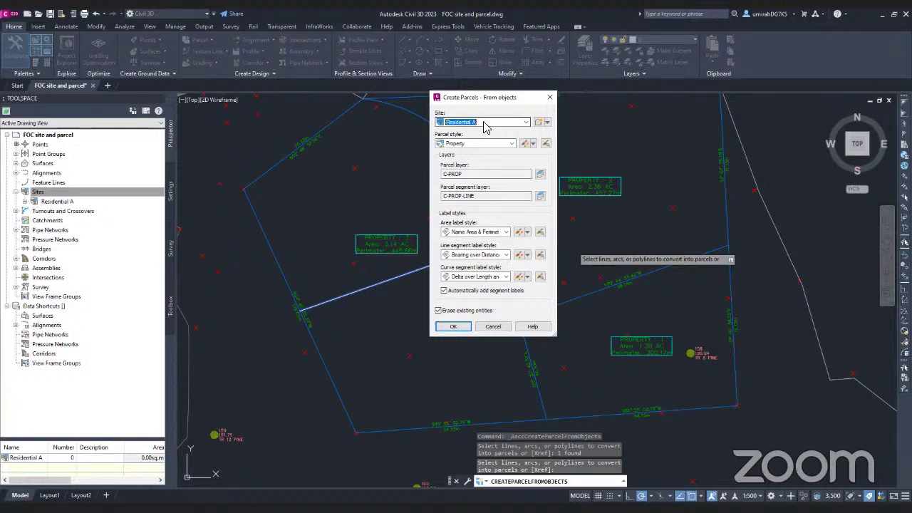
click(505, 124)
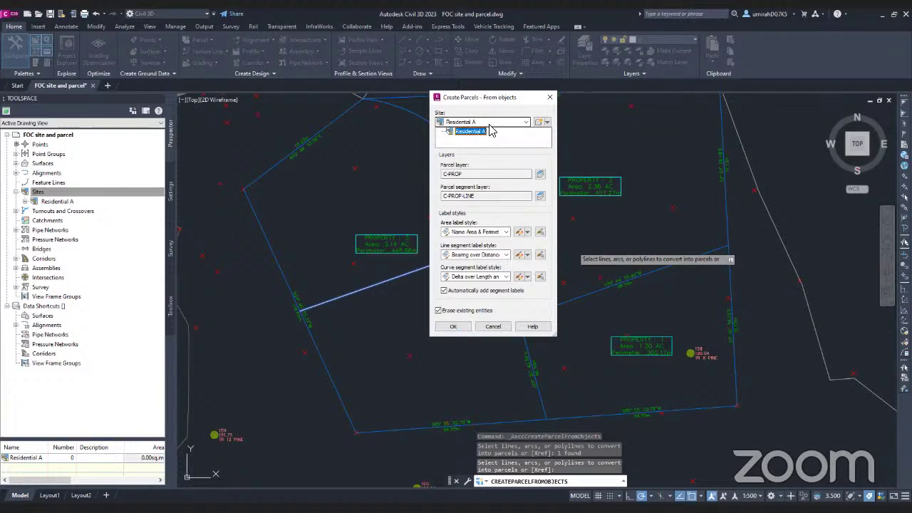
click(511, 126)
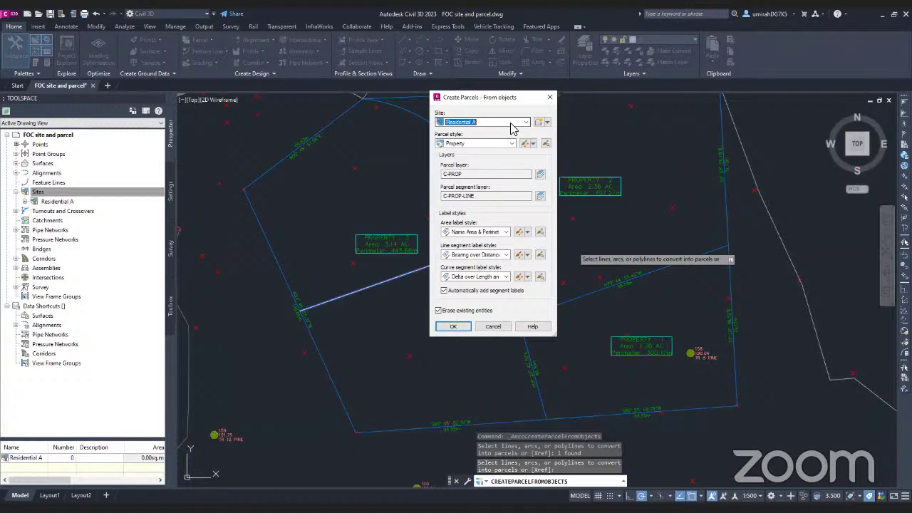
click(499, 124)
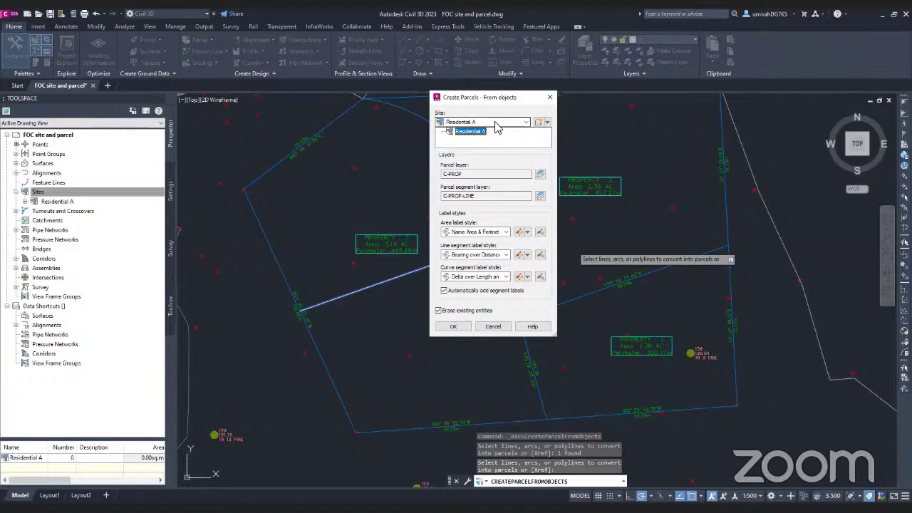
click(485, 102)
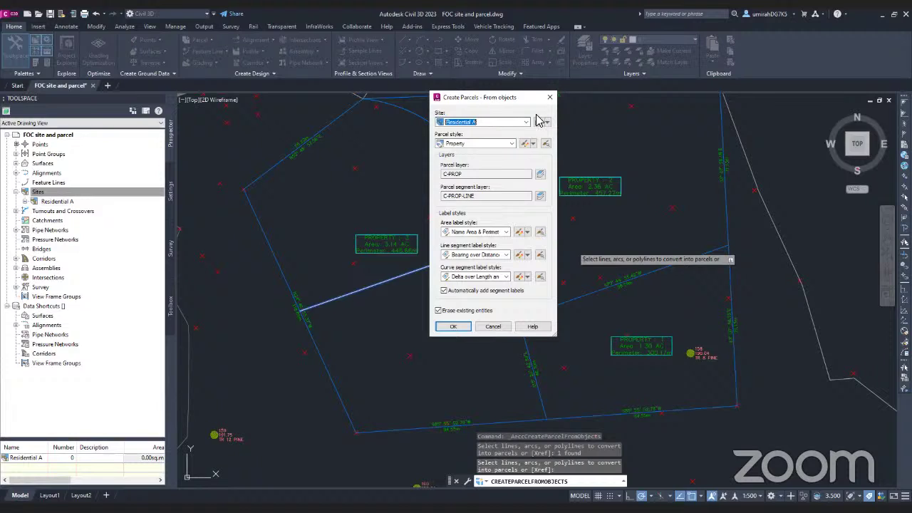
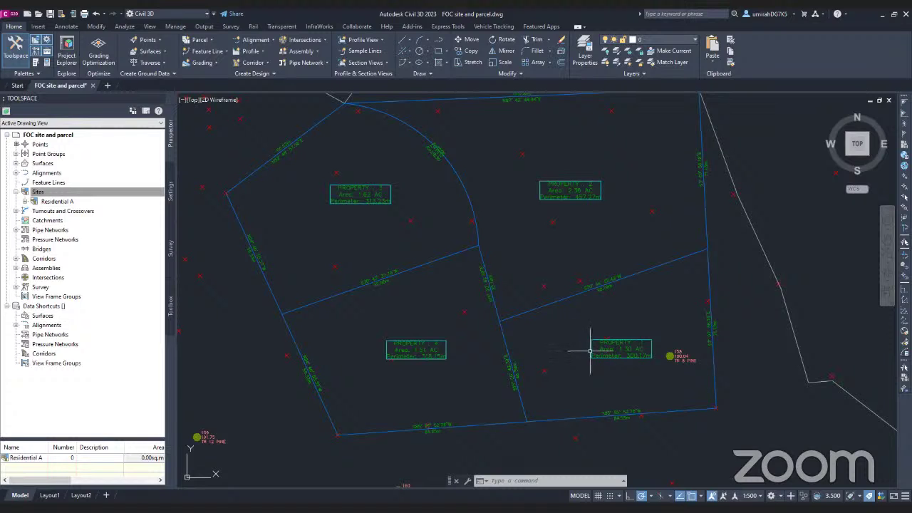
- Set up renumbering of the Residential A parcels with starting number 1 and increment value 1
click(614, 348)
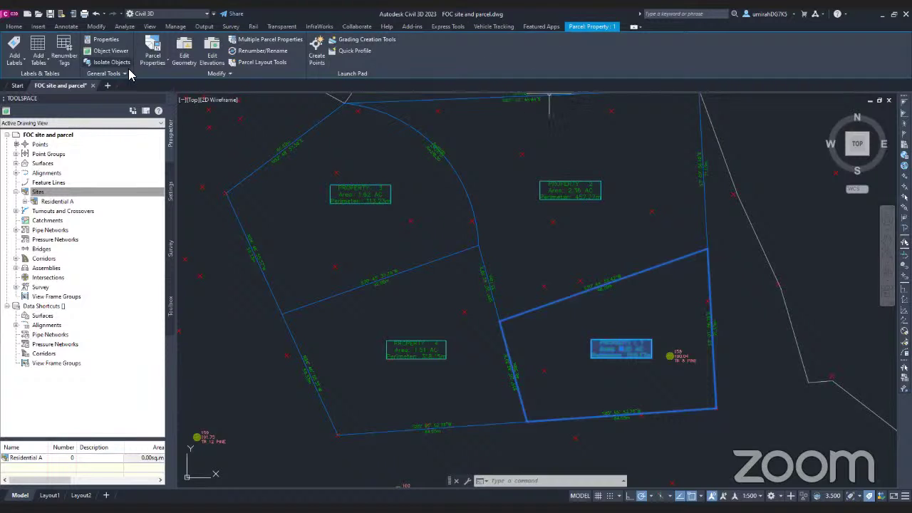
click(269, 54)
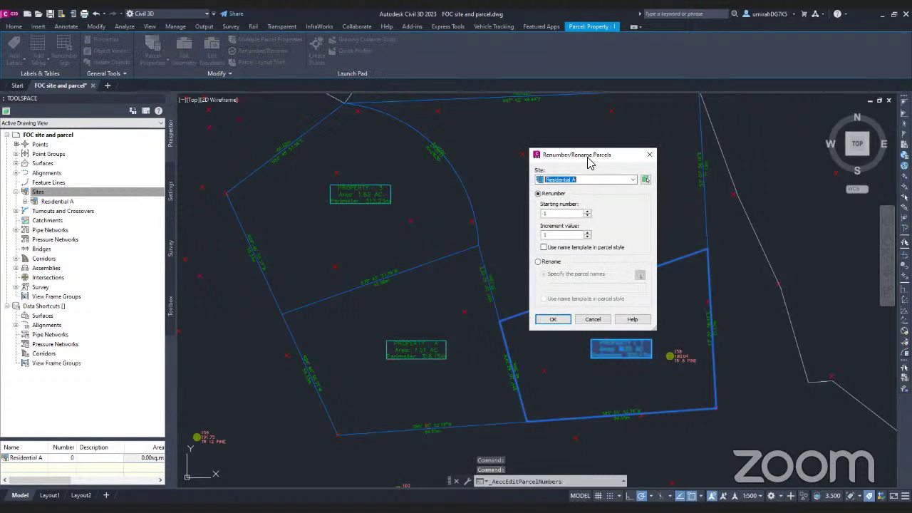
drag(589, 164, 460, 136)
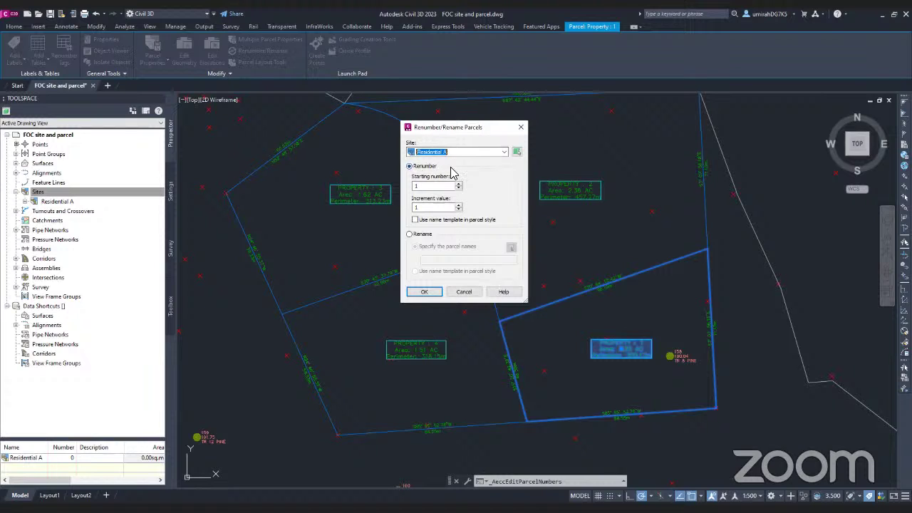
click(410, 234)
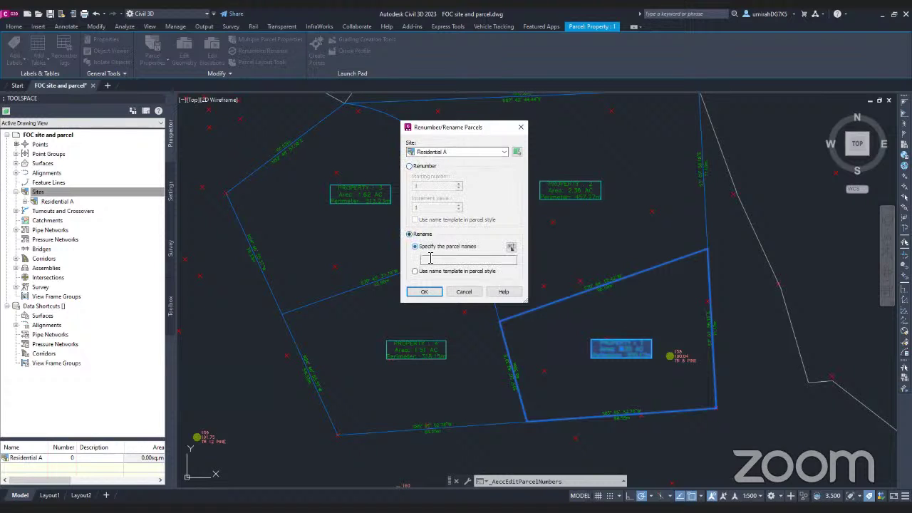
click(424, 167)
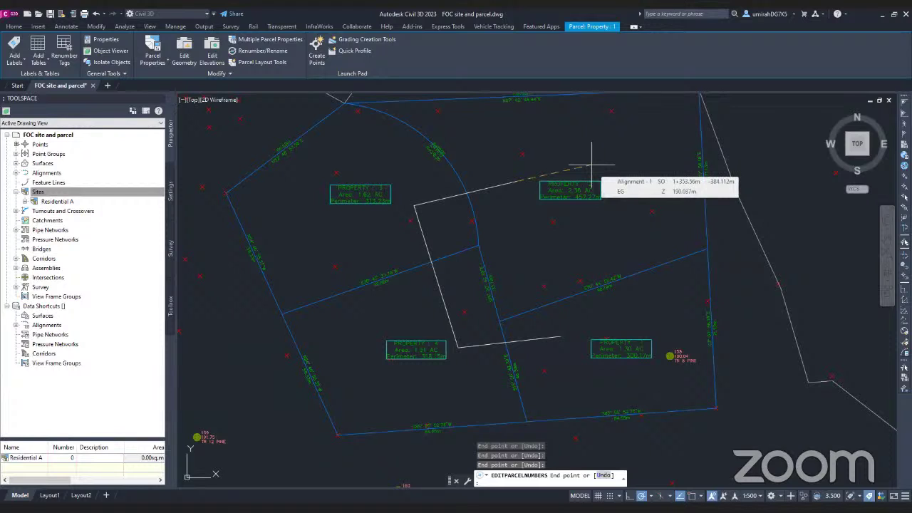
- Define the renumbering path from the parcel containing tree point 158 through the southwest, northwest and northeast parcels, and apply it
key(Return)
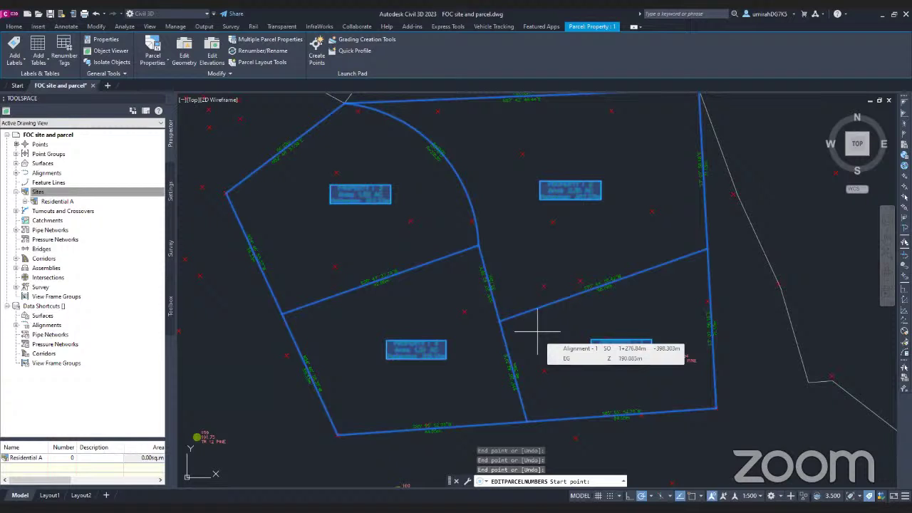
click(573, 332)
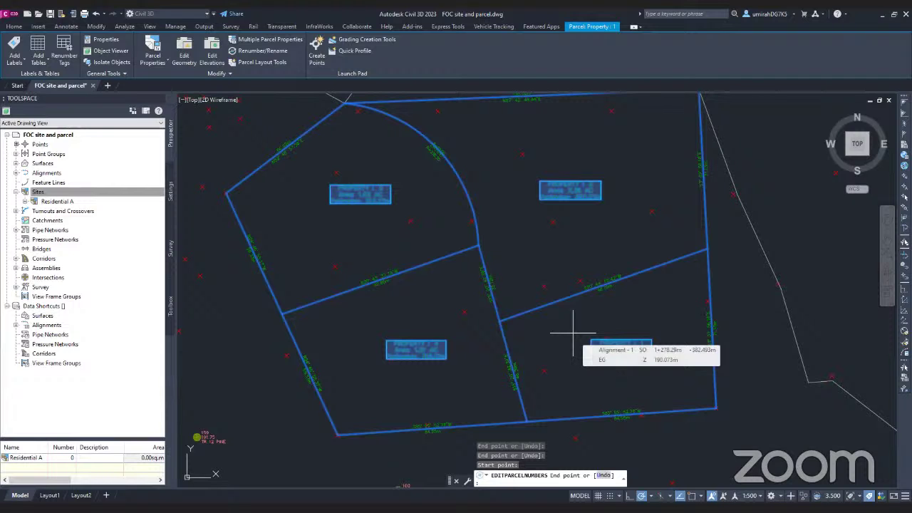
click(418, 326)
key(Return)
- Examine the area labels of all four parcels to check their new numbering order
scroll(416, 346, up, 2)
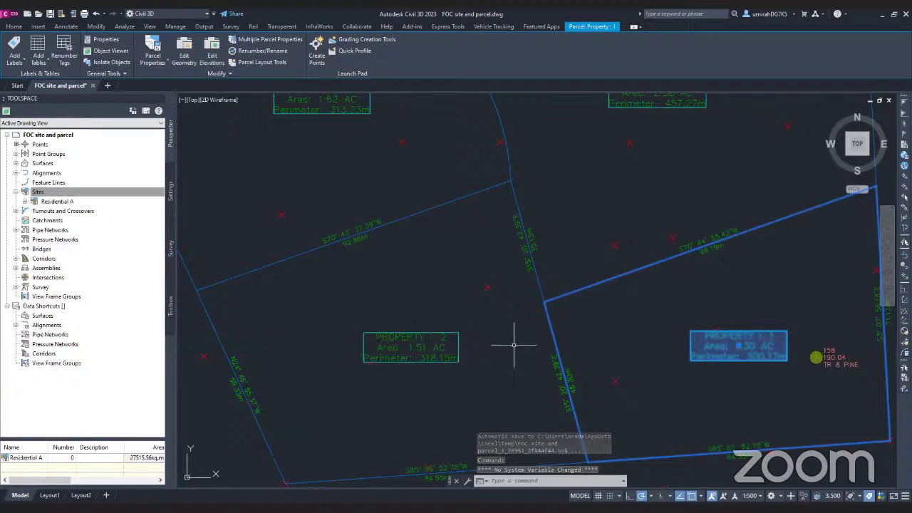
scroll(405, 338, up, 2)
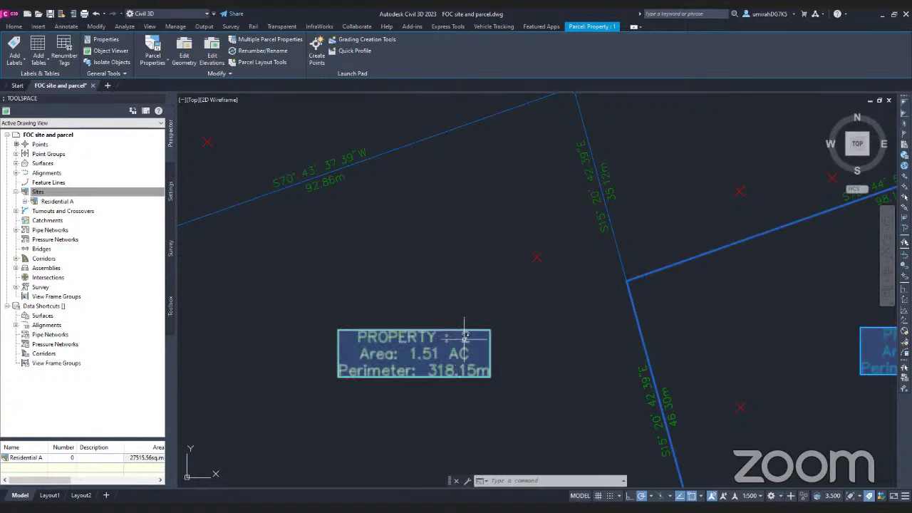
scroll(465, 336, down, 3)
mouse_move(474, 342)
middle_down()
mouse_move(418, 356)
mouse_move(452, 425)
middle_up()
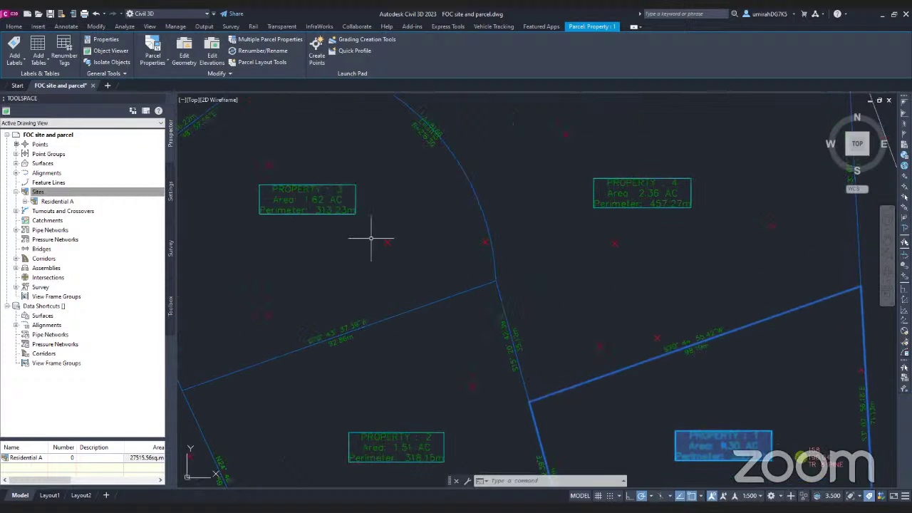
scroll(620, 194, down, 1)
scroll(568, 297, down, 2)
middle_drag(569, 296, 568, 247)
mouse_move(509, 293)
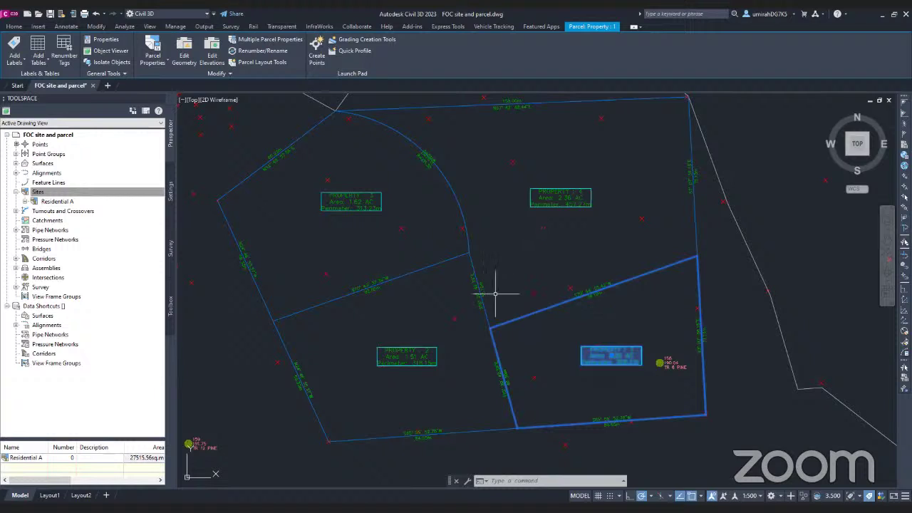
mouse_move(390, 281)
- List the parcels of the Residential A site and inspect the details of Property : 1
click(87, 193)
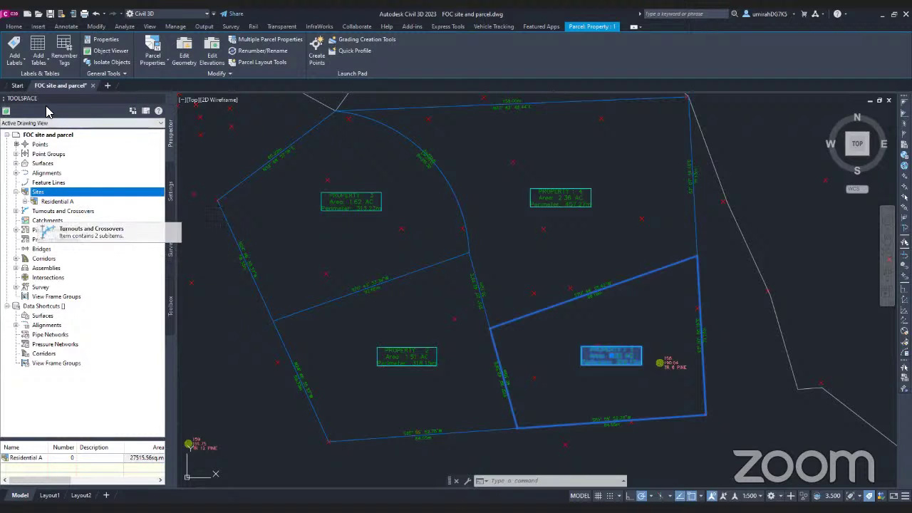
click(25, 201)
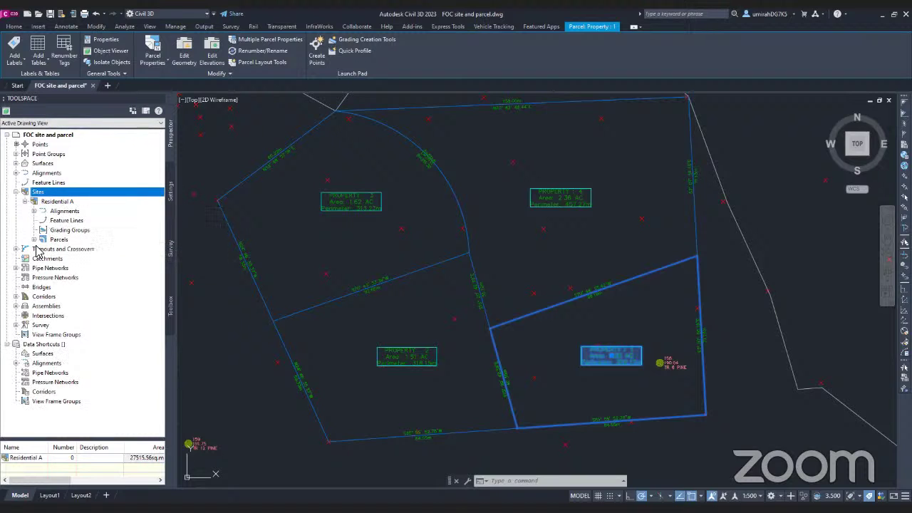
click(33, 240)
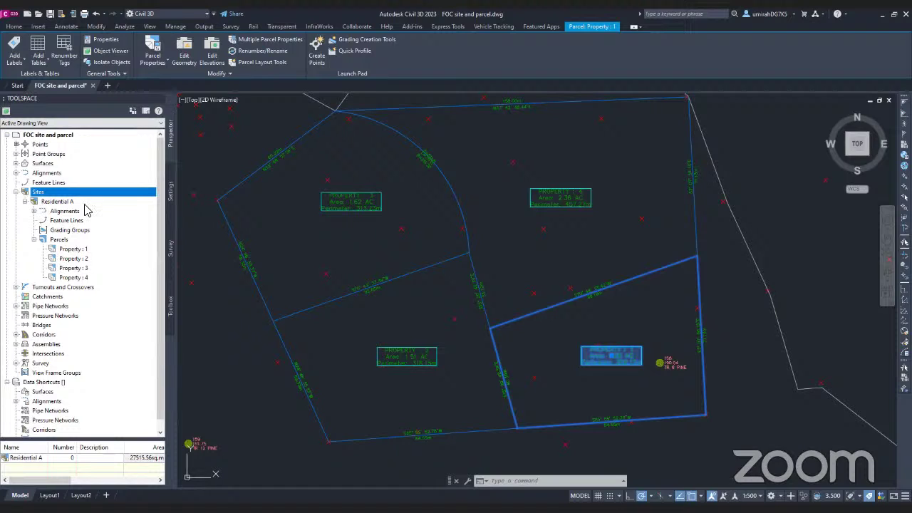
click(73, 249)
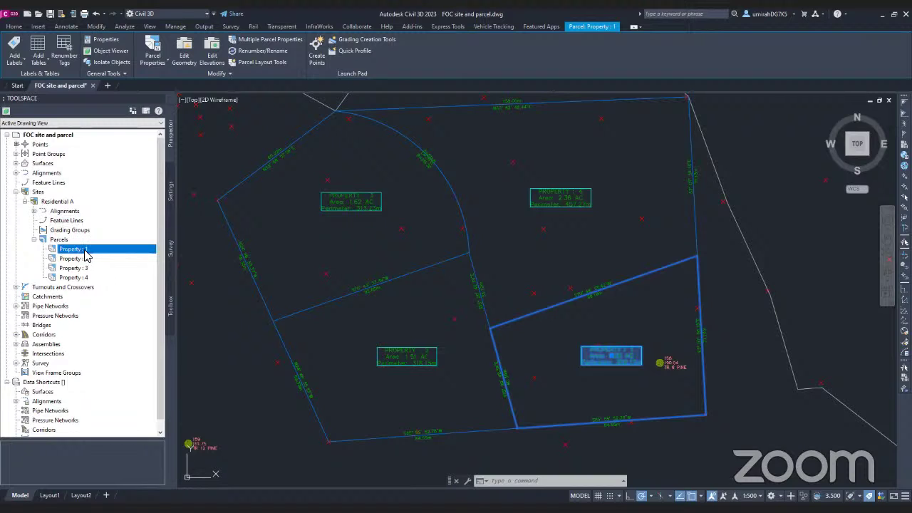
mouse_move(85, 255)
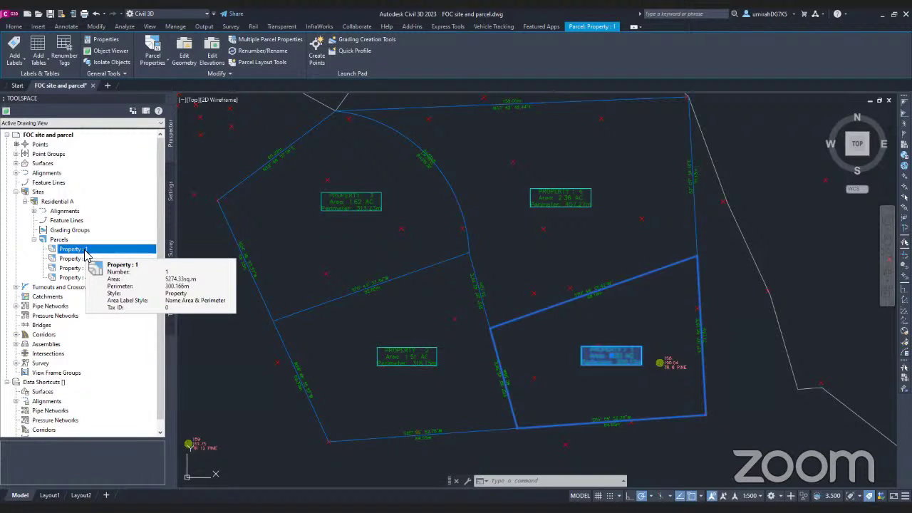
mouse_move(96, 255)
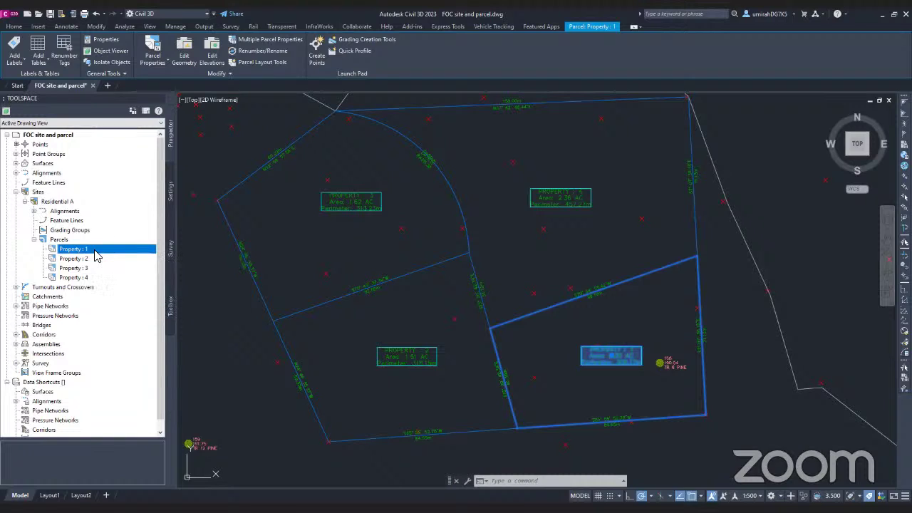
- Set up a parcel analysis export for Property : 1 using Mapcheck analysis, with mapcheck across chord disabled
right_click(97, 254)
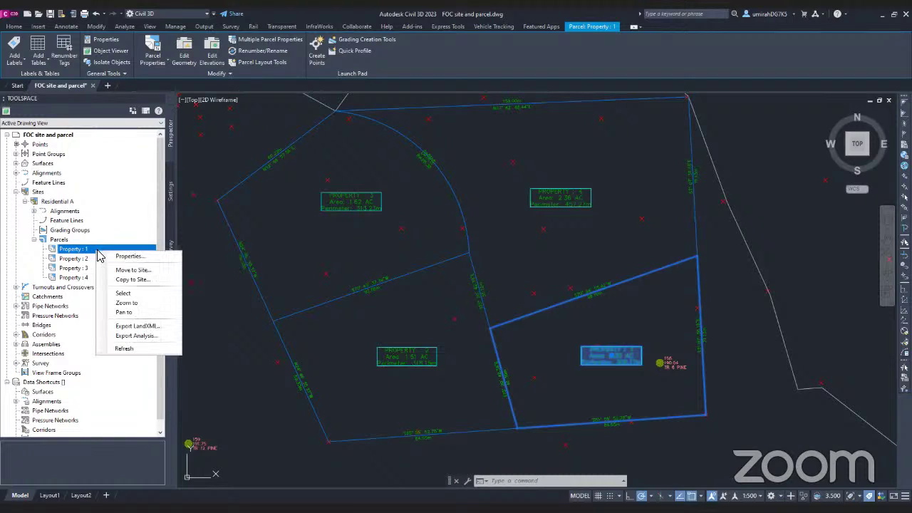
click(137, 336)
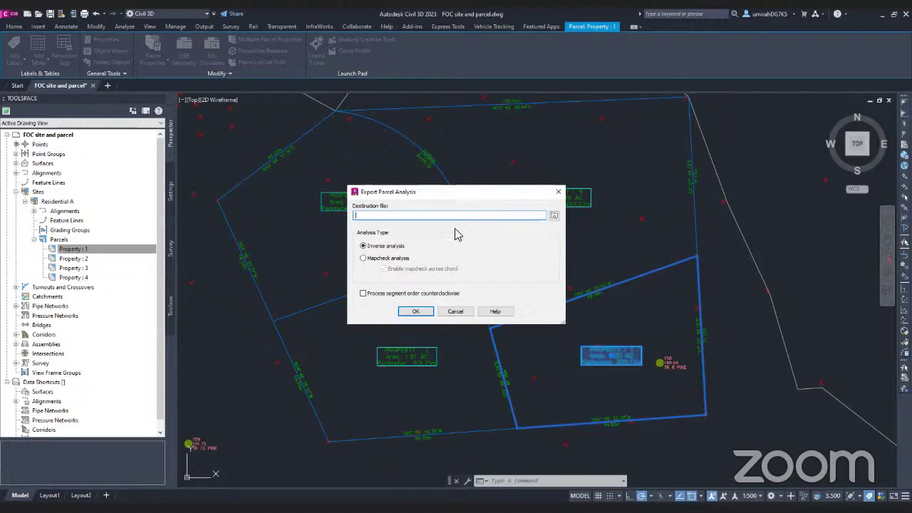
click(372, 258)
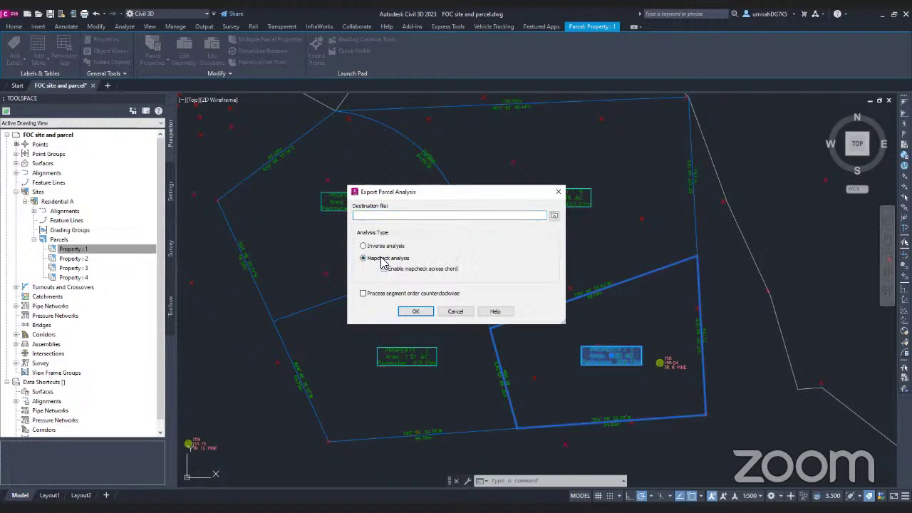
click(385, 268)
click(385, 269)
click(386, 270)
click(385, 270)
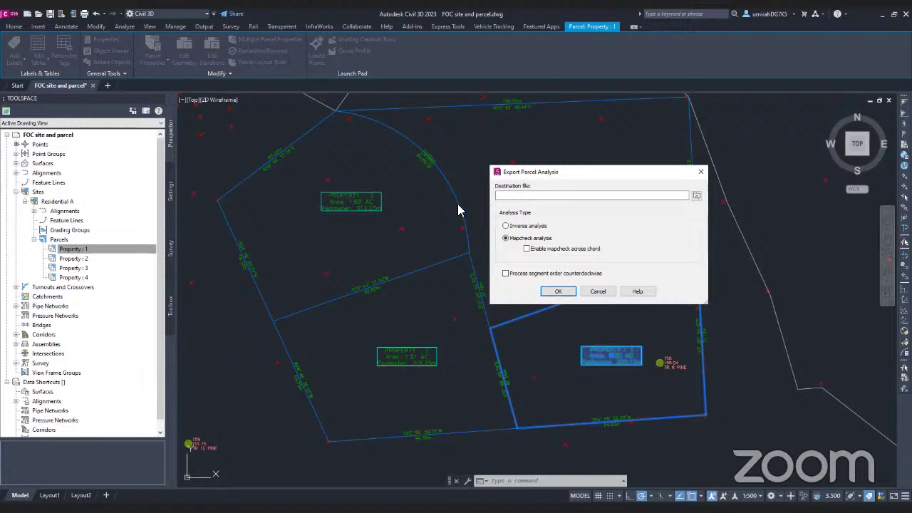
- Set the destination to a text file named Resident A 1 on the Desktop and export the parcel analysis
click(558, 292)
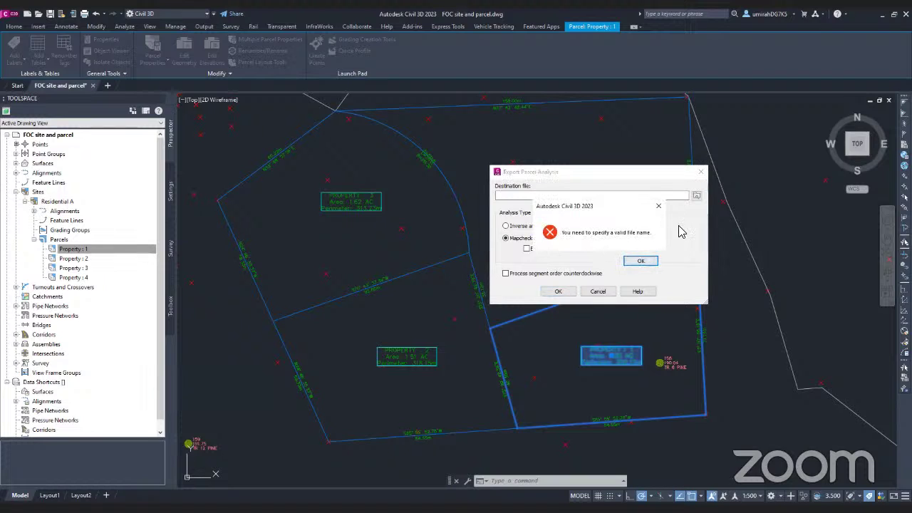
click(640, 262)
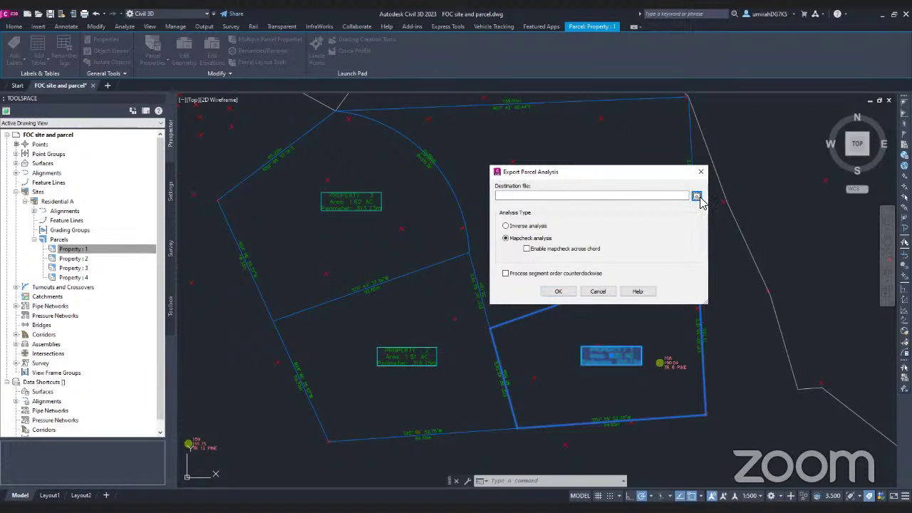
click(696, 195)
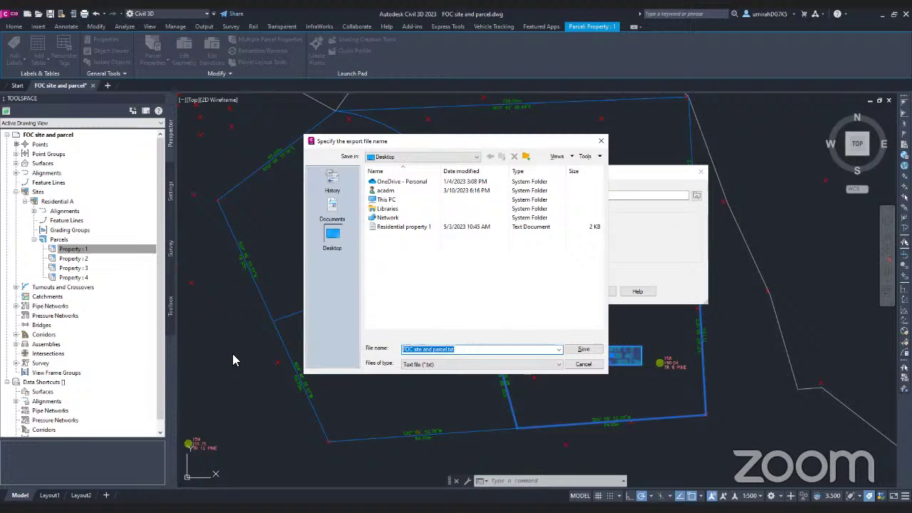
text(r)
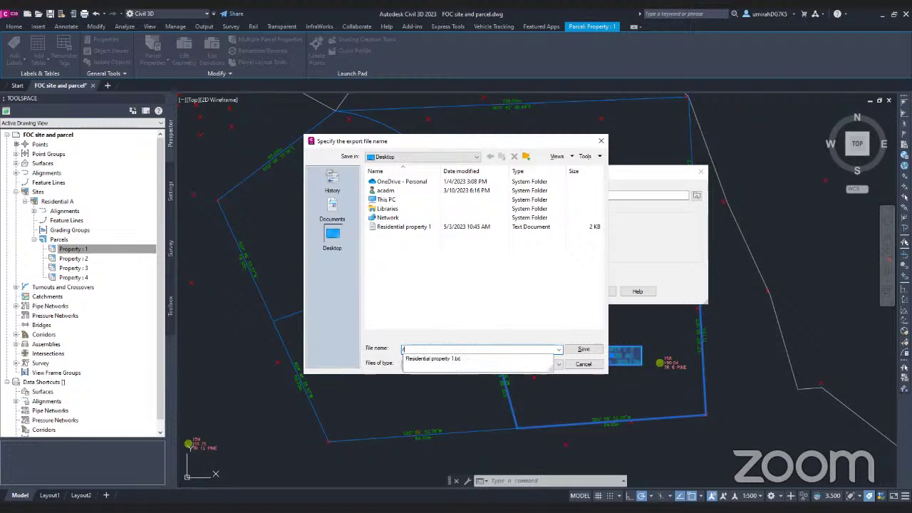
text(esident A)
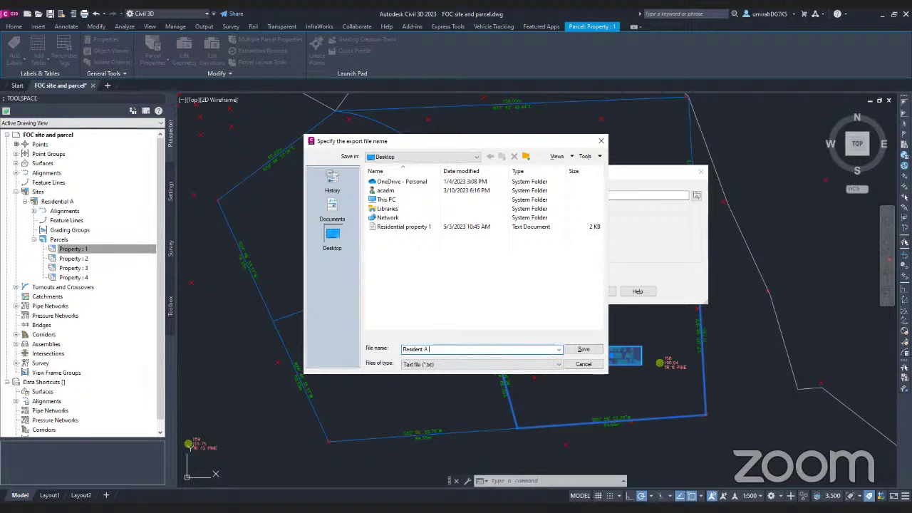
text( 1)
click(584, 350)
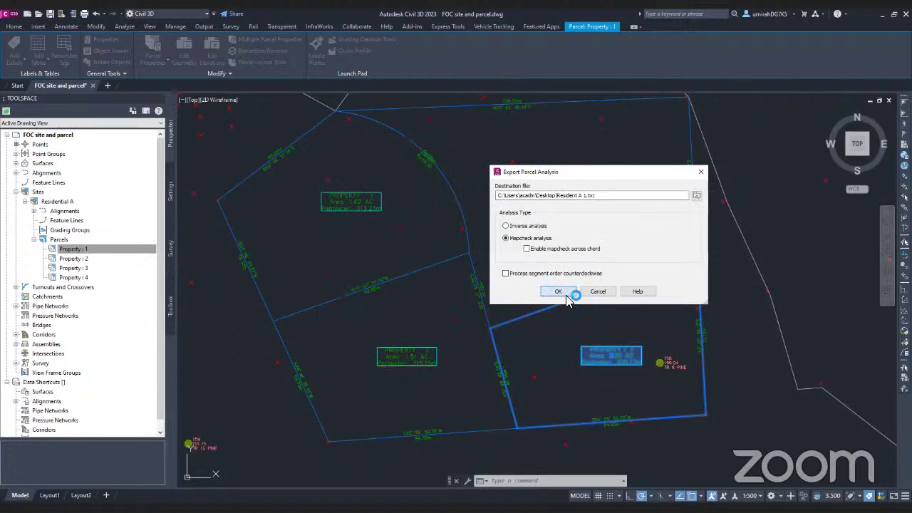
click(568, 298)
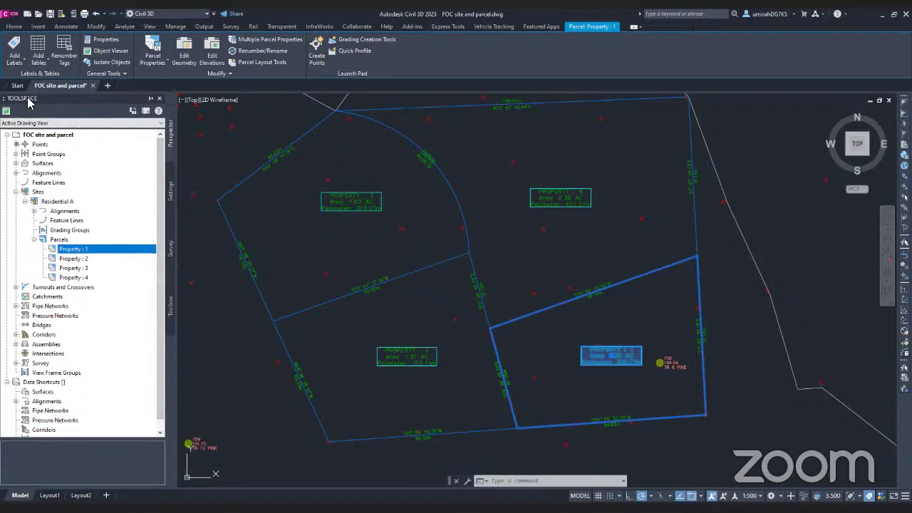
- Execute the Parcel Map Check Report from the Reports Manager and widen the Name column to read the full parcel names
click(172, 315)
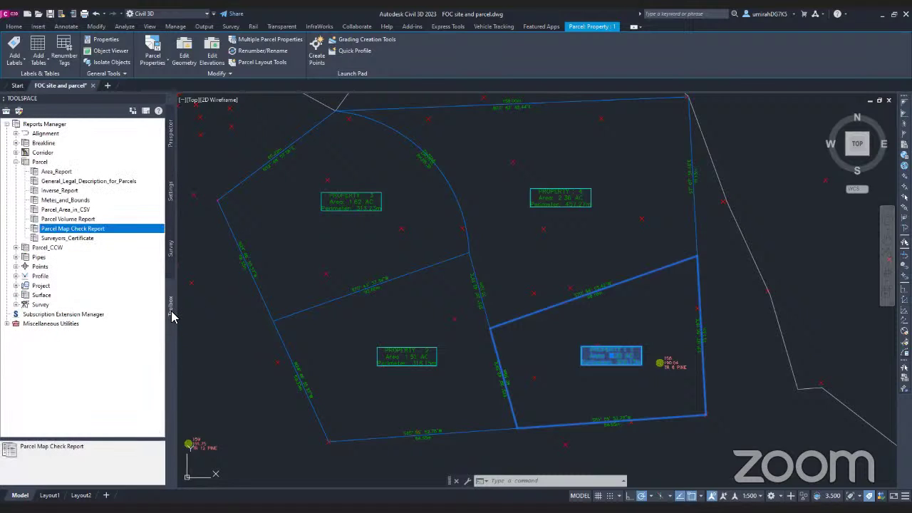
click(15, 162)
click(6, 124)
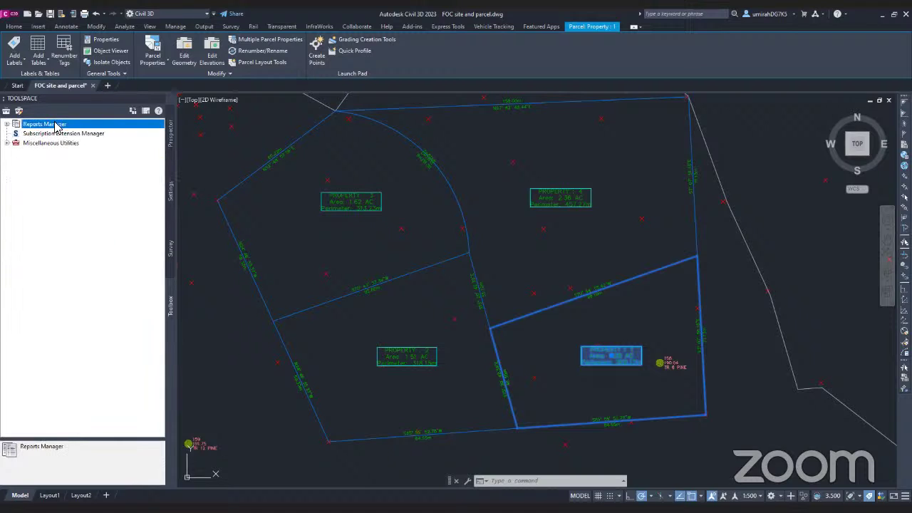
click(7, 124)
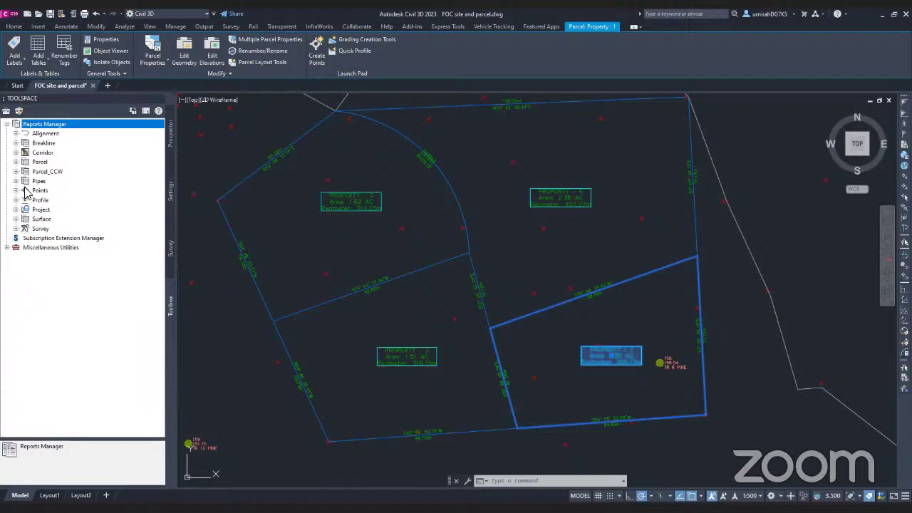
click(16, 162)
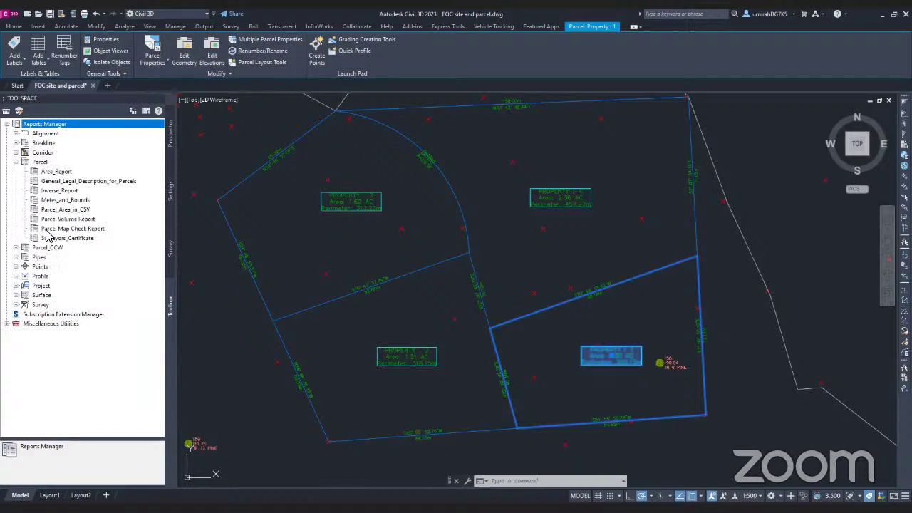
click(71, 231)
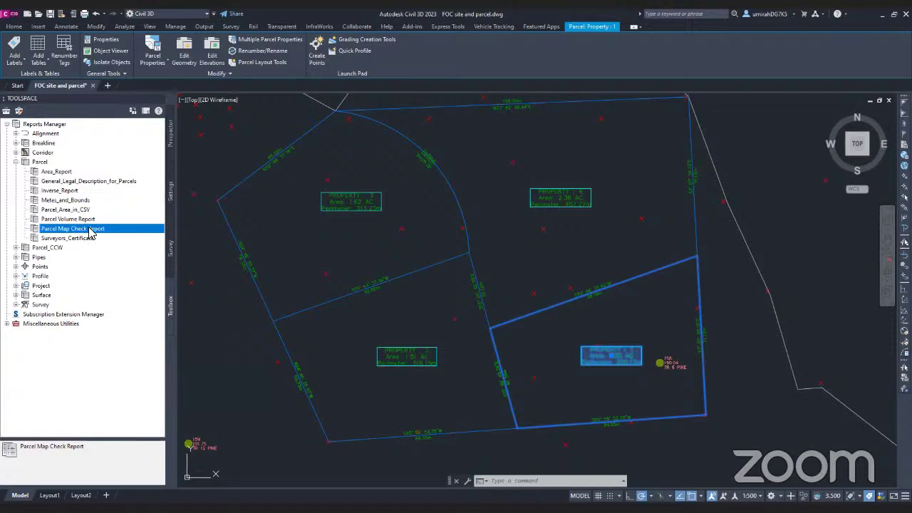
right_click(90, 232)
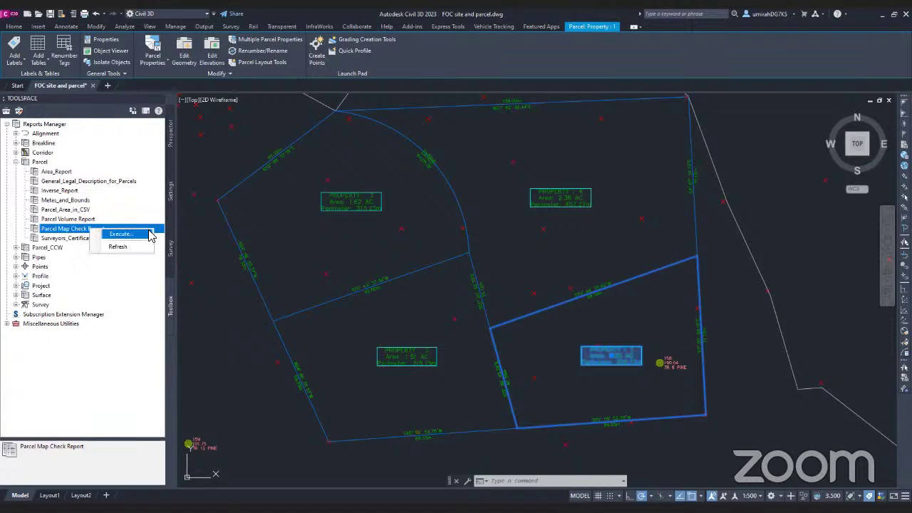
click(119, 233)
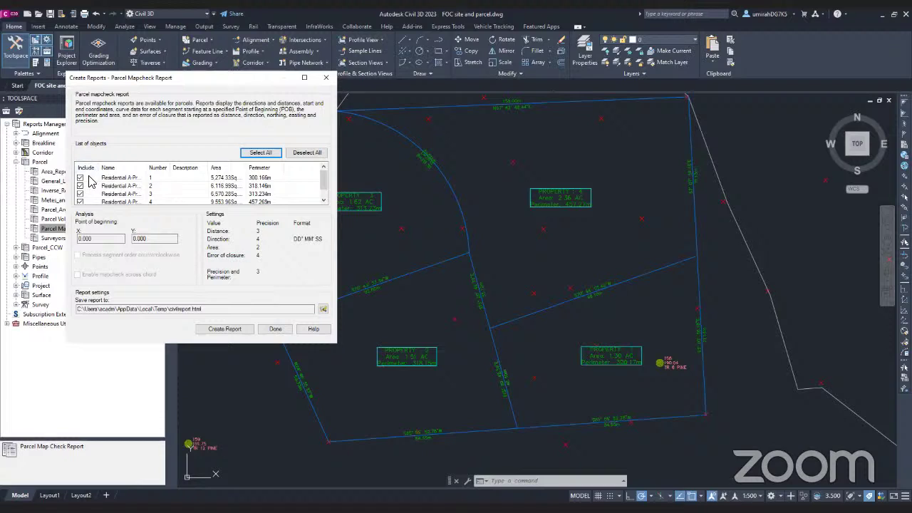
drag(147, 168, 172, 168)
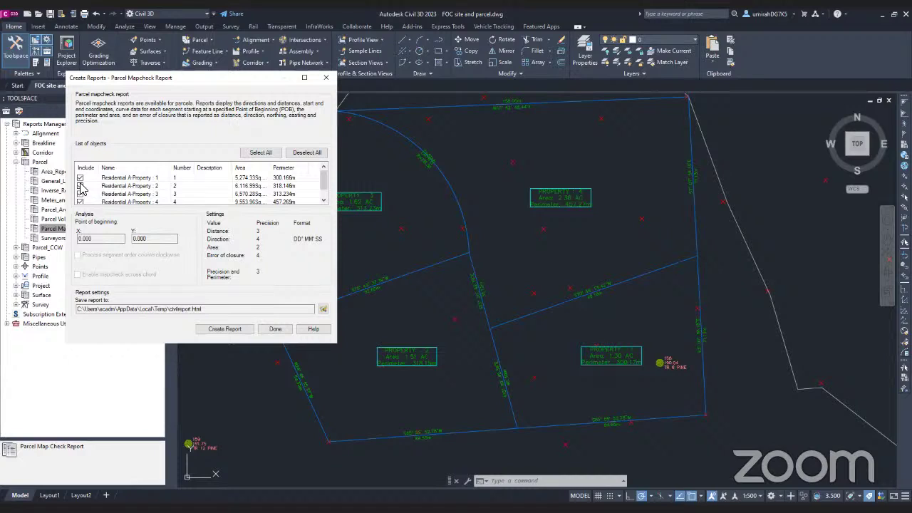
- Limit the mapcheck report to the Residential A-Property : 1 parcel only
click(80, 178)
click(307, 152)
click(83, 178)
click(80, 178)
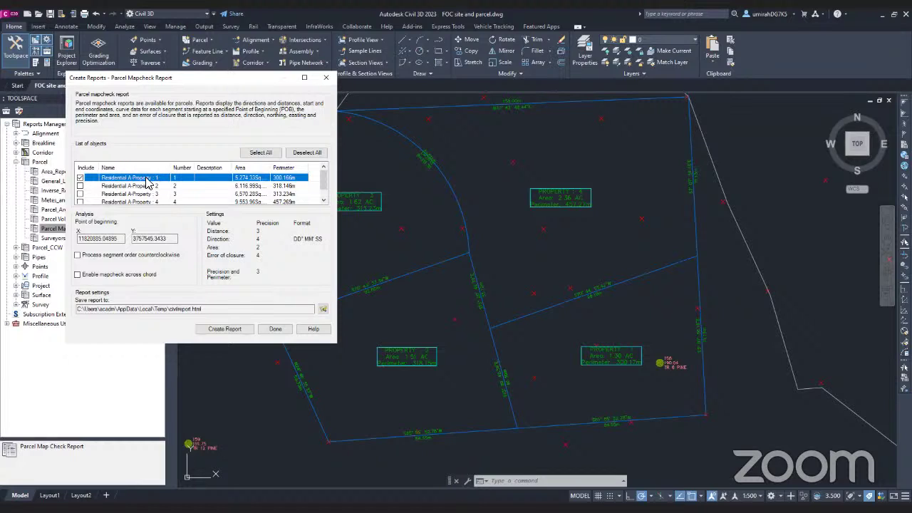
- Include all Residential A parcels in the mapcheck report and create it with the default save path
click(260, 153)
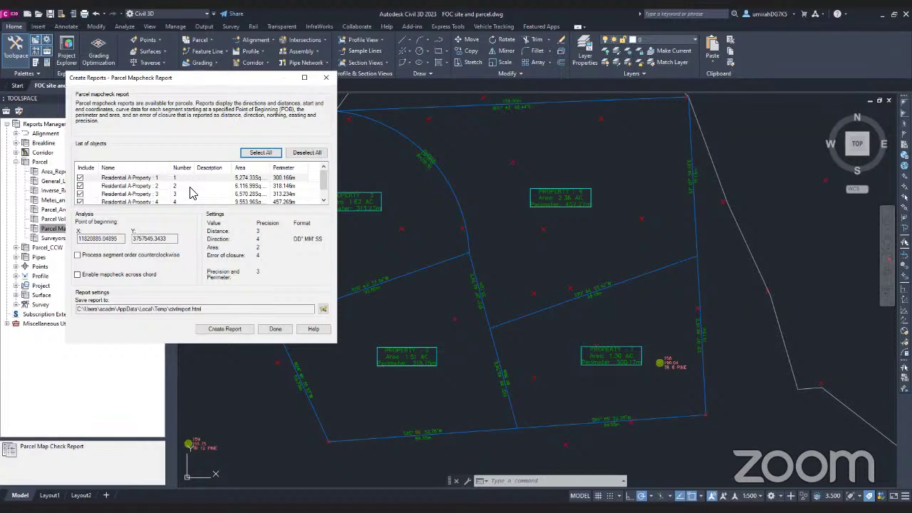
click(214, 332)
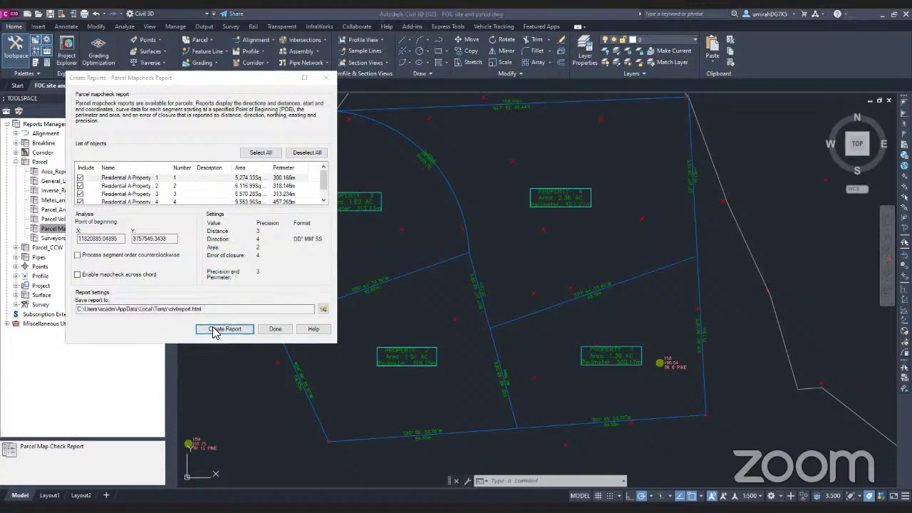